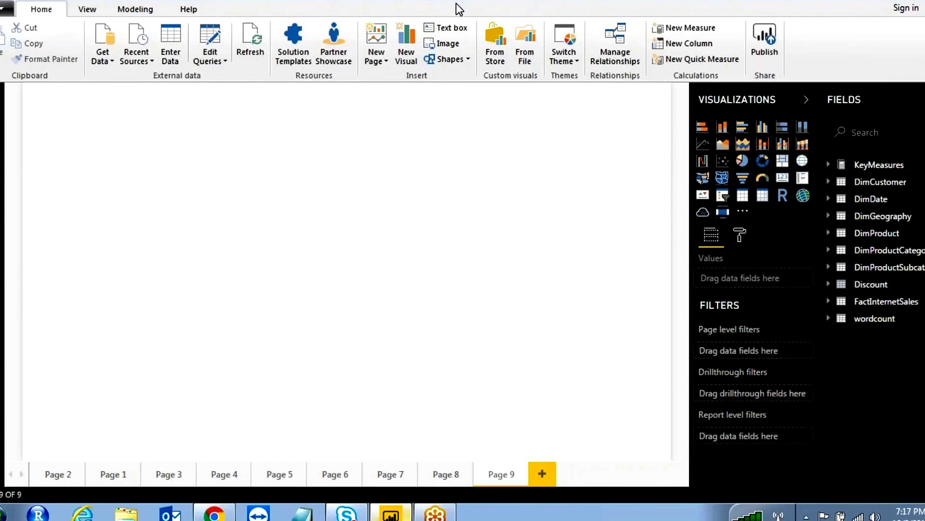
key(ctrl+2)
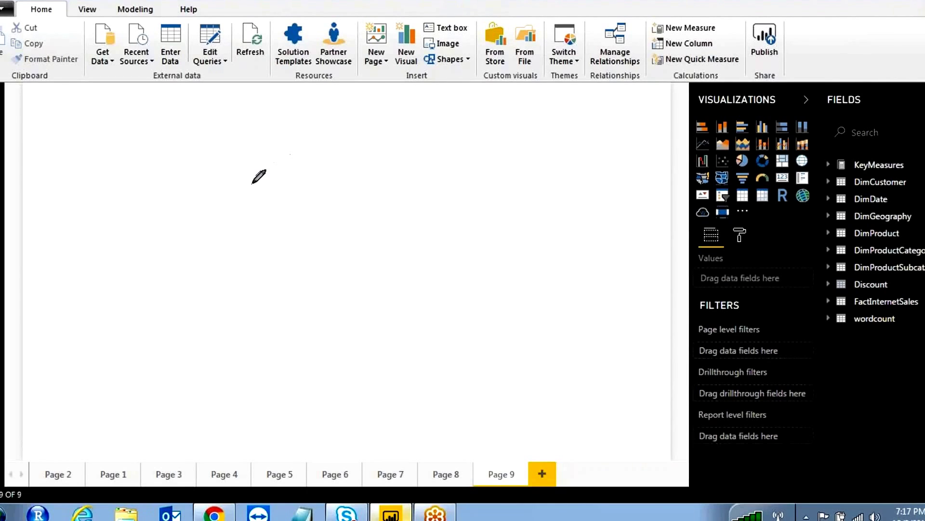
mouse_move(156, 158)
mouse_down()
mouse_move(186, 255)
mouse_move(403, 192)
mouse_move(270, 153)
mouse_up()
mouse_move(185, 223)
mouse_down()
mouse_move(219, 200)
mouse_move(226, 173)
mouse_up()
mouse_move(237, 181)
mouse_down()
mouse_move(286, 197)
mouse_move(288, 181)
mouse_up()
mouse_move(311, 163)
mouse_down()
mouse_move(356, 159)
mouse_move(369, 213)
mouse_move(381, 203)
mouse_up()
mouse_move(415, 167)
mouse_down()
mouse_move(420, 204)
mouse_move(481, 210)
mouse_move(538, 161)
mouse_up()
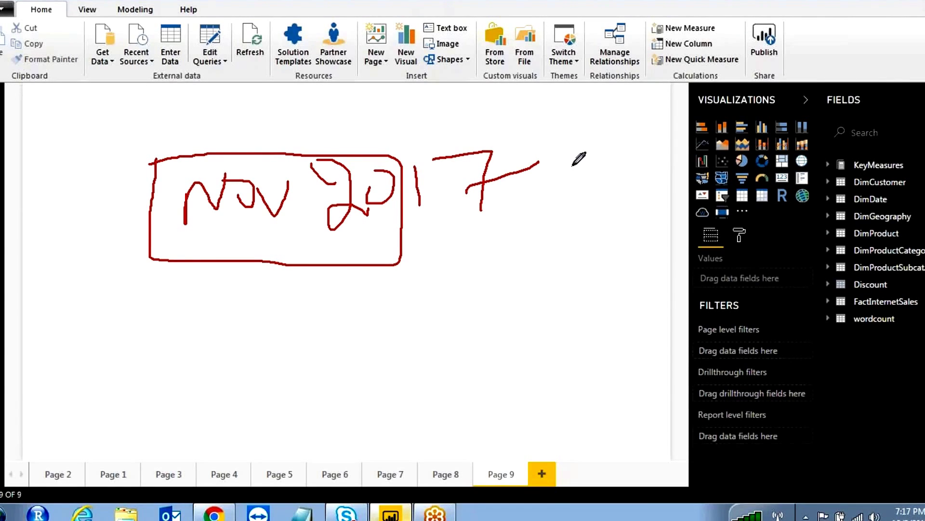
mouse_move(519, 340)
mouse_down()
mouse_move(791, 438)
mouse_move(844, 473)
mouse_move(831, 474)
mouse_move(847, 452)
mouse_move(902, 475)
mouse_move(786, 475)
mouse_move(796, 495)
mouse_move(900, 499)
mouse_move(912, 482)
mouse_up()
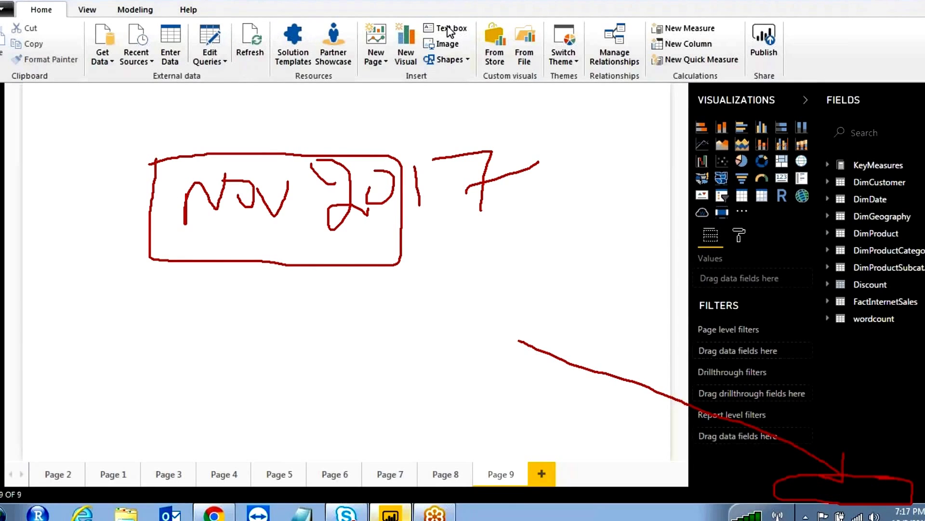
key(Escape)
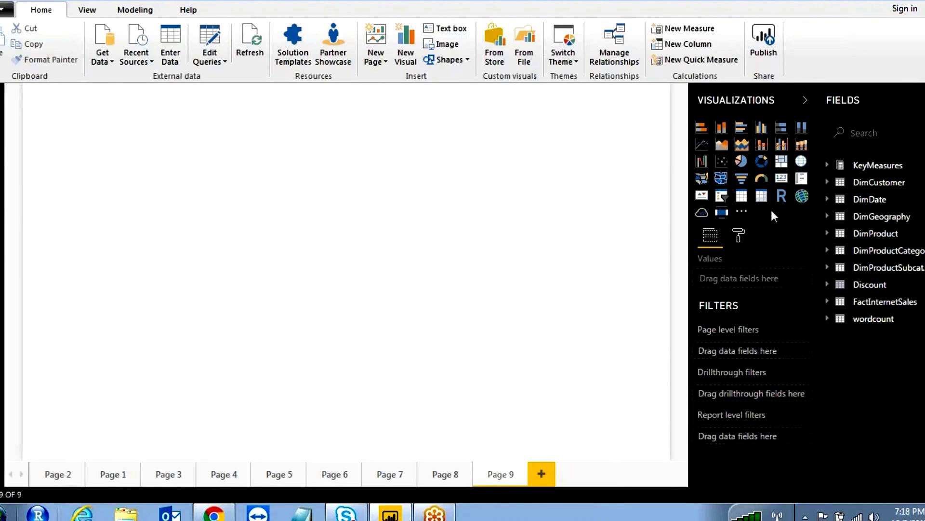
- Add an empty table visual to Page 9 and enlarge it to cover over half of the canvas width
click(761, 195)
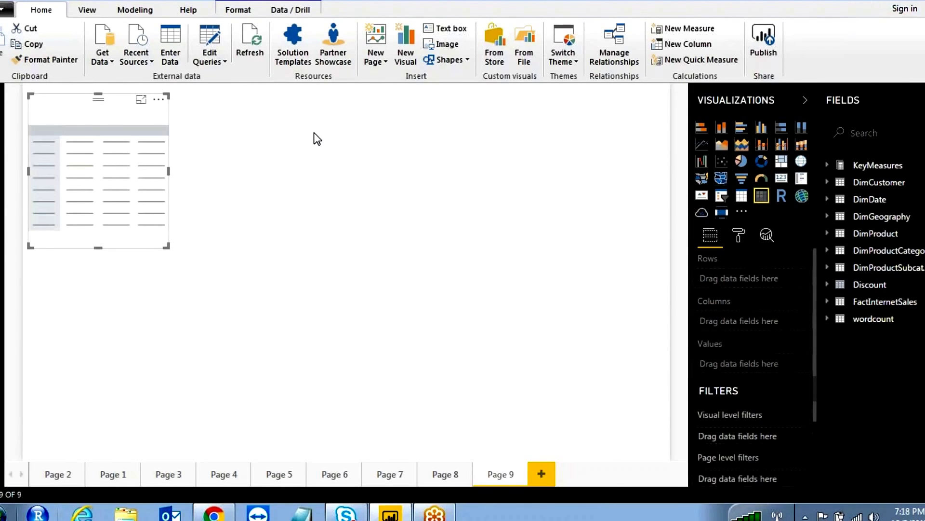
key(Delete)
click(741, 195)
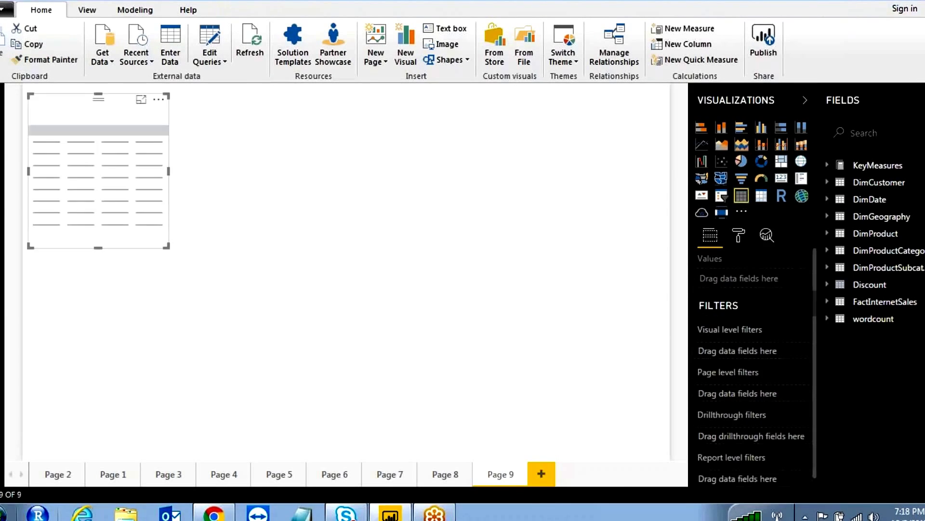
drag(164, 247, 387, 395)
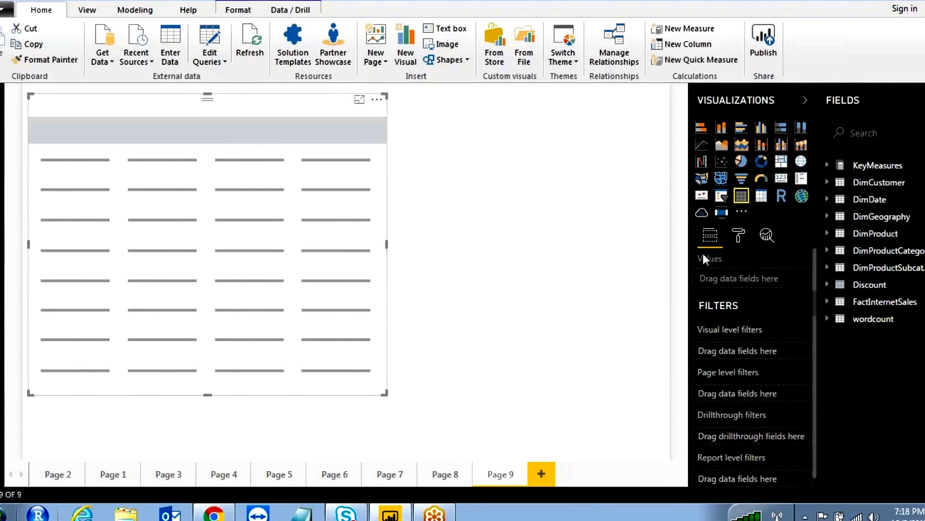
- Add the EnglishProductCategoryName, EnglishProductSubcategoryName and EnglishProductName fields to the table from their respective product tables
click(826, 251)
click(844, 270)
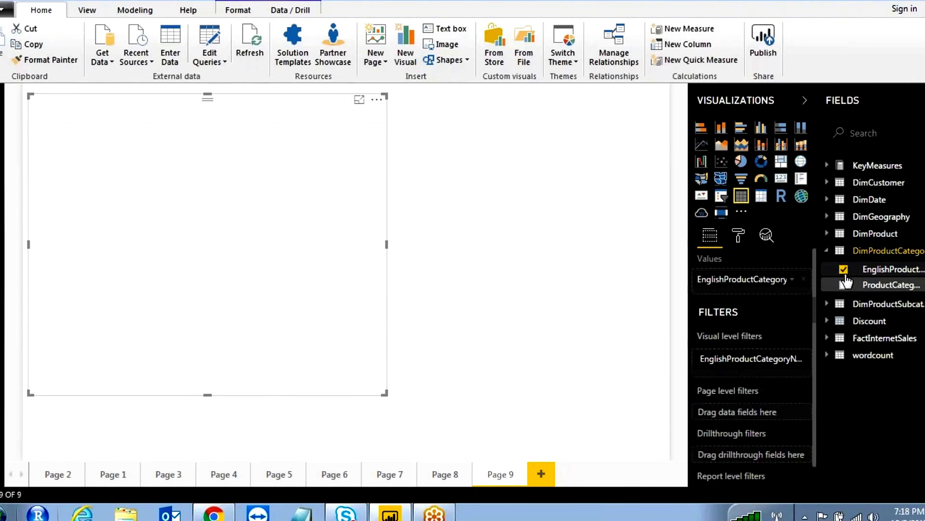
click(827, 304)
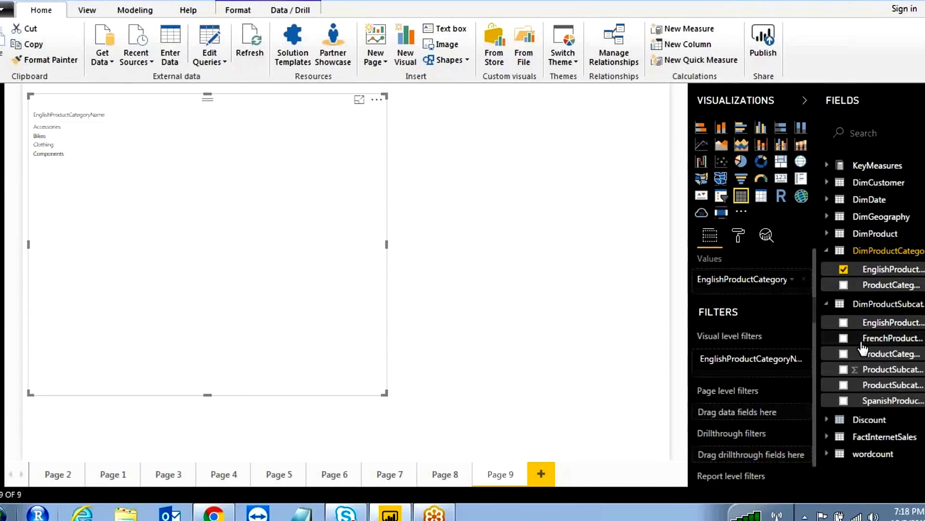
click(844, 322)
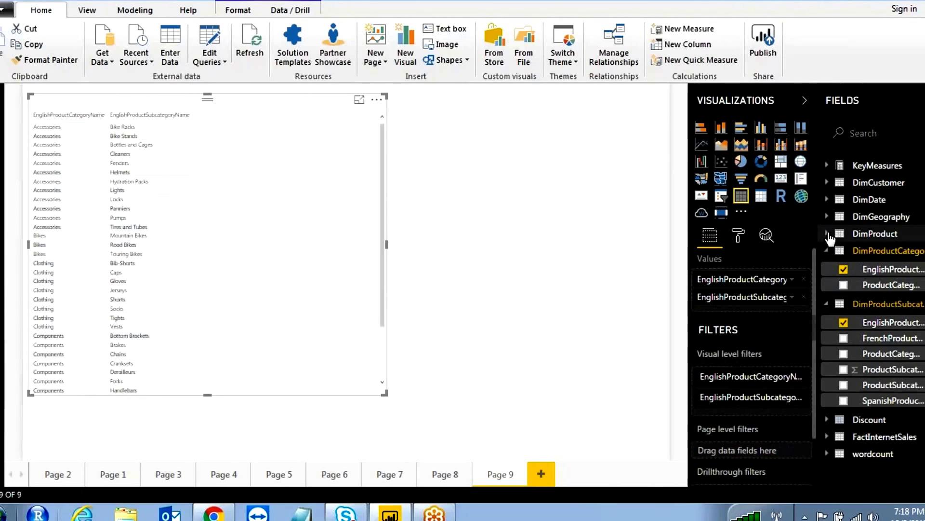
click(827, 233)
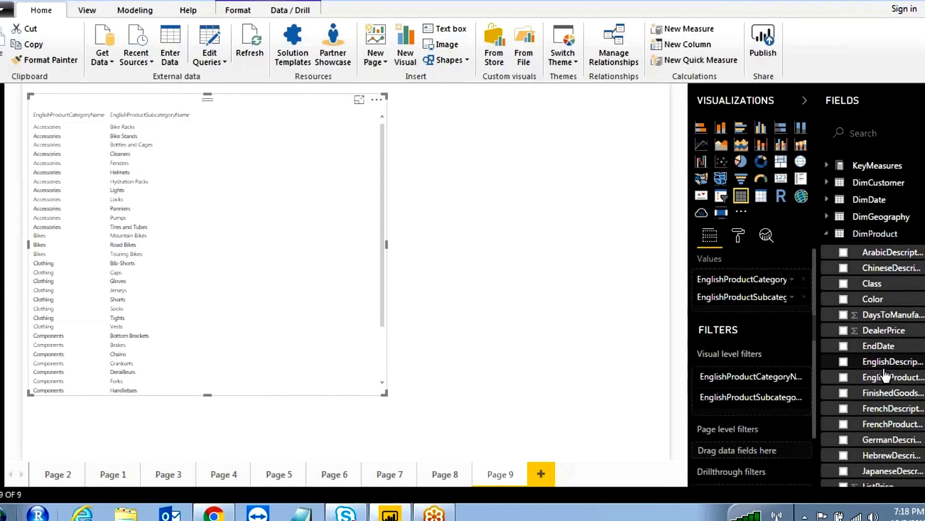
click(843, 377)
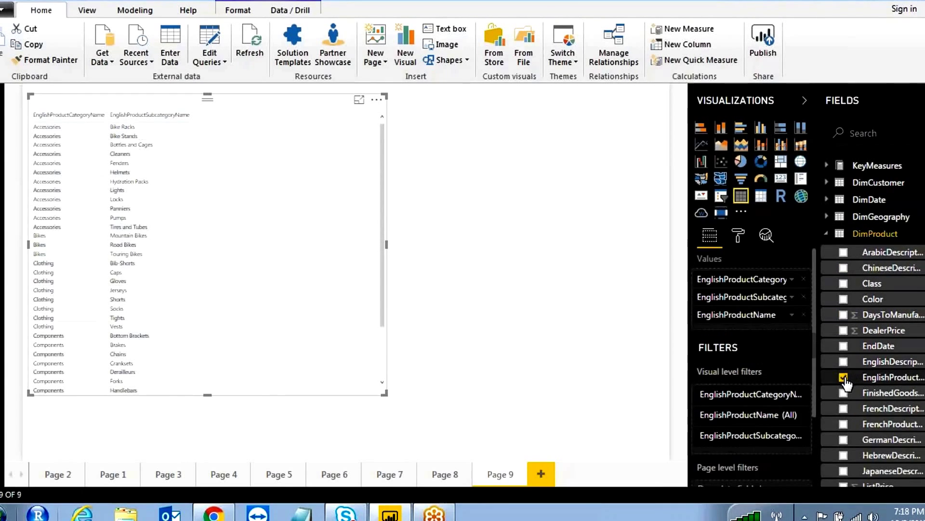
- Add the TotalSalesAmount measure from KeyMeasures to the table, and make the visual slightly narrower and taller
click(827, 233)
click(827, 166)
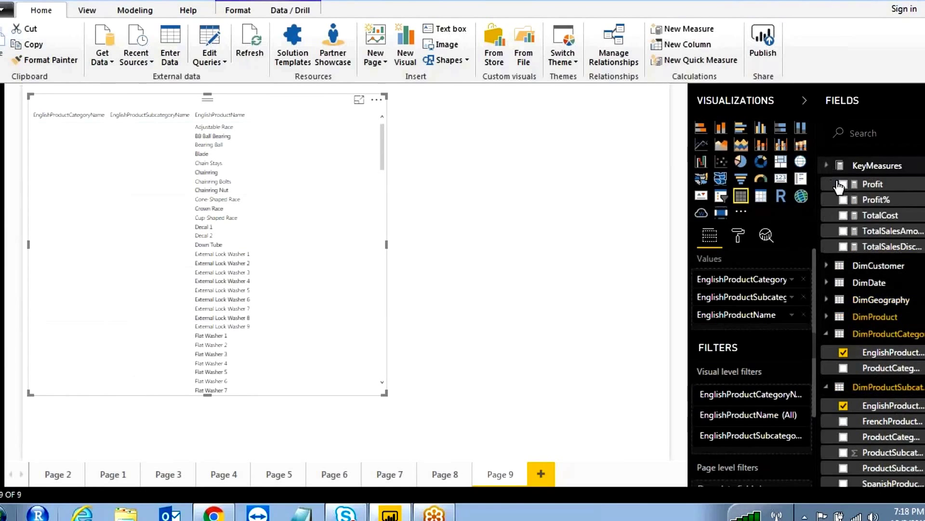
click(844, 231)
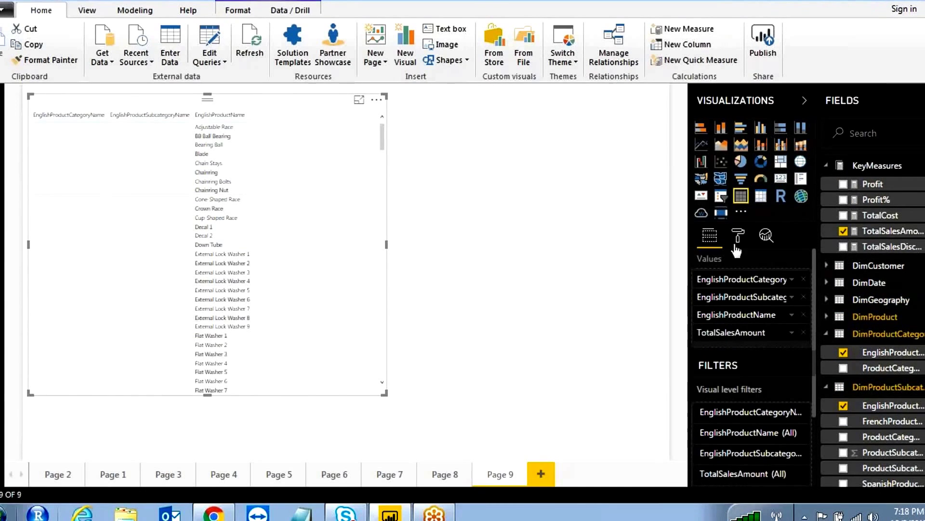
drag(384, 393, 356, 419)
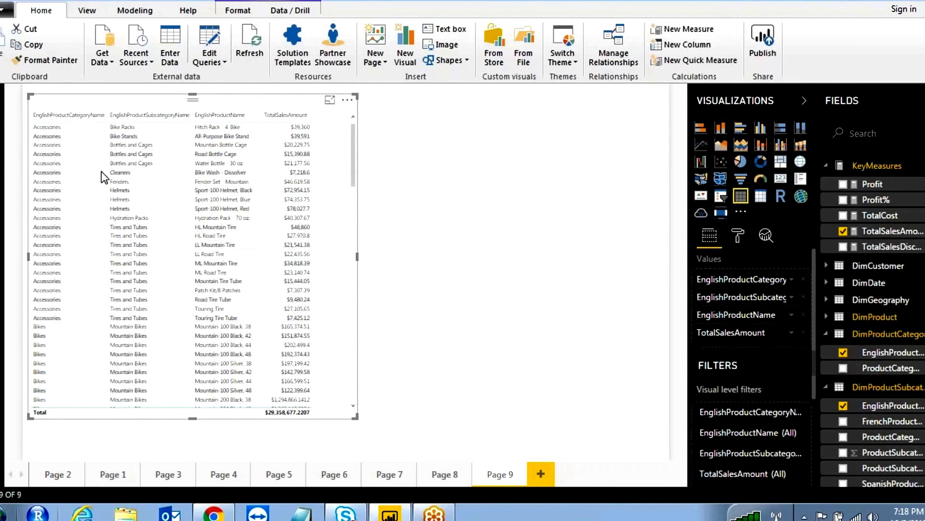
- Set the table's column header text size to 14 and widen the visual until all four columns fit
click(739, 237)
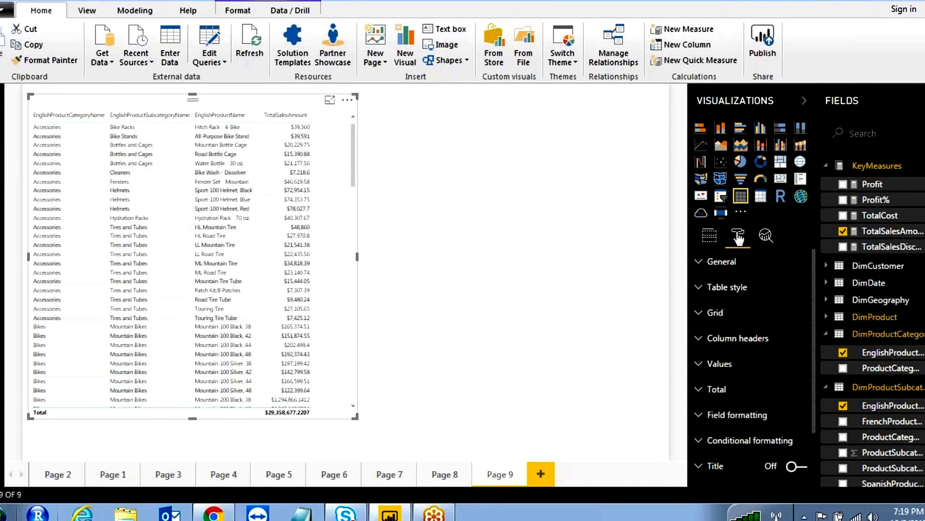
scroll(737, 312, down, 2)
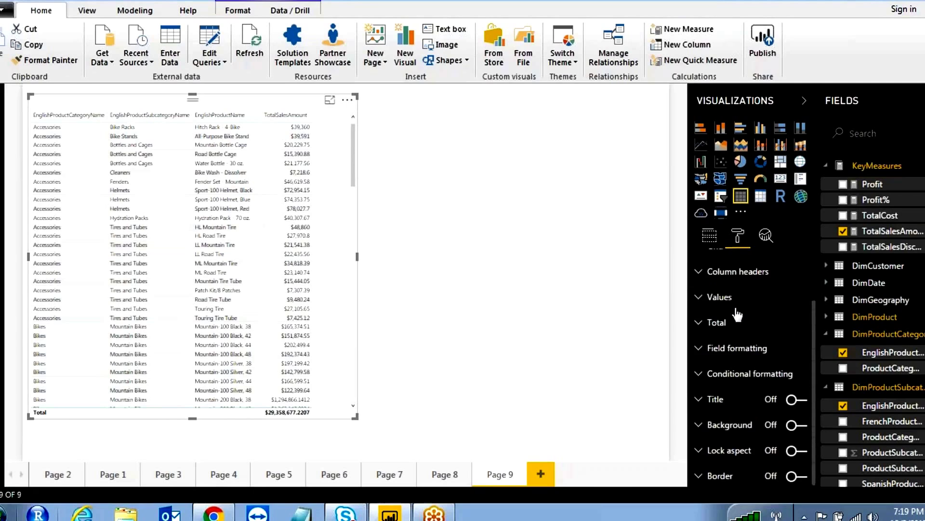
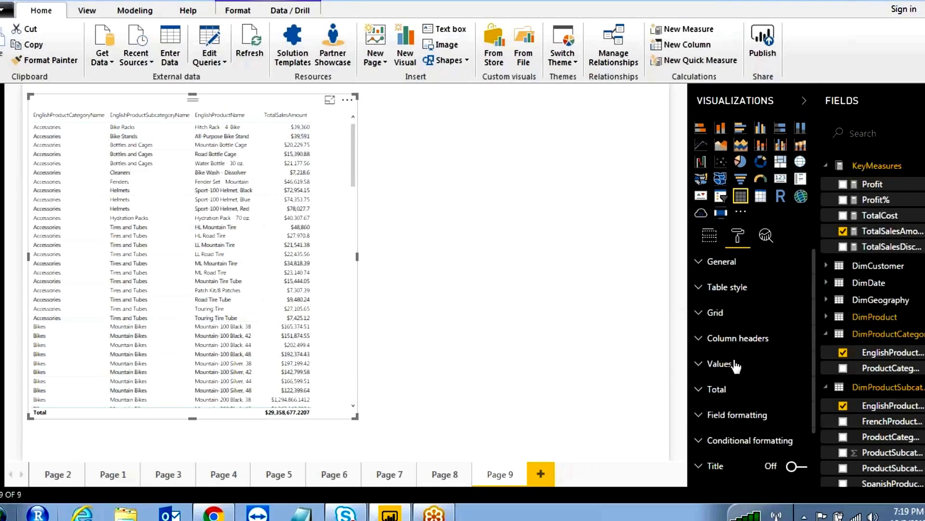
scroll(771, 397, down, 3)
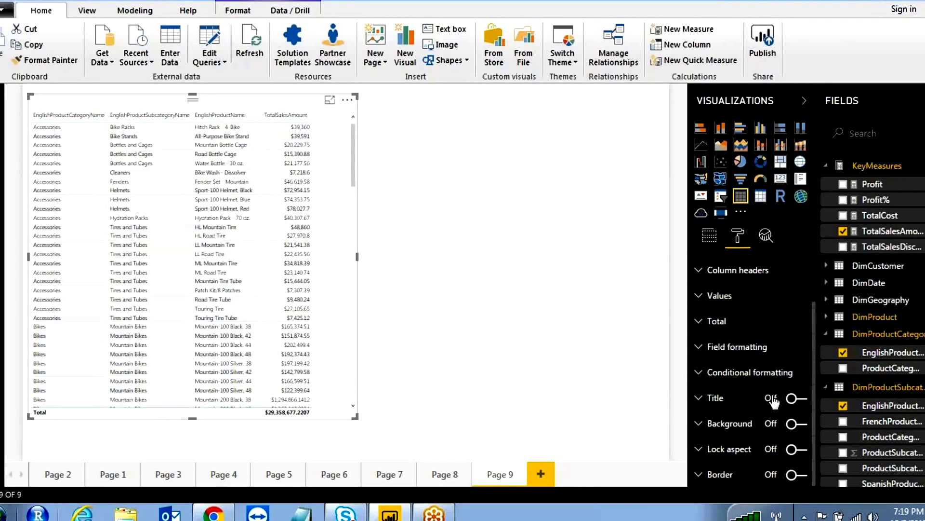
scroll(752, 364, up, 3)
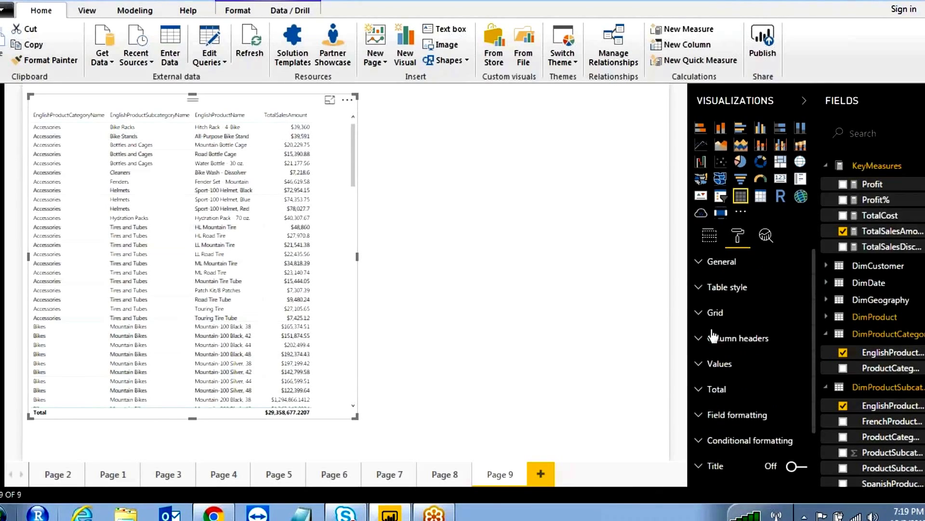
click(699, 268)
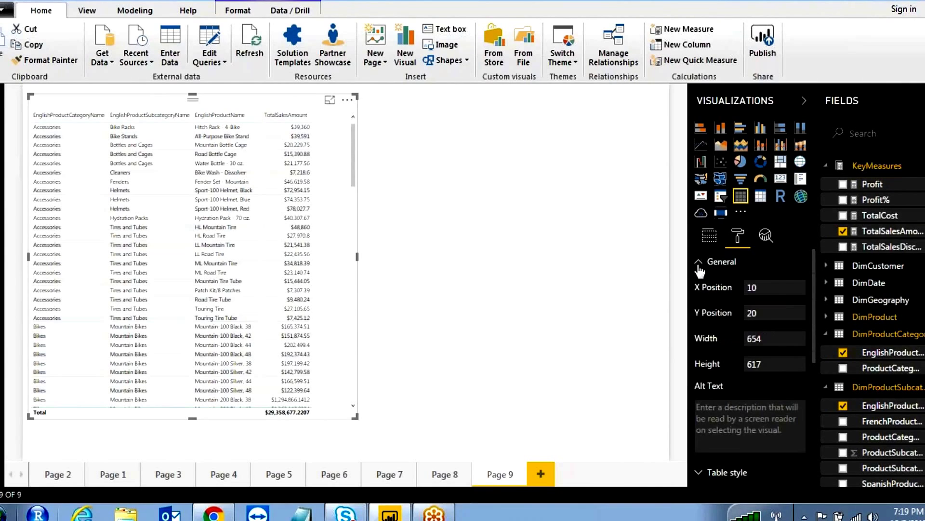
click(699, 267)
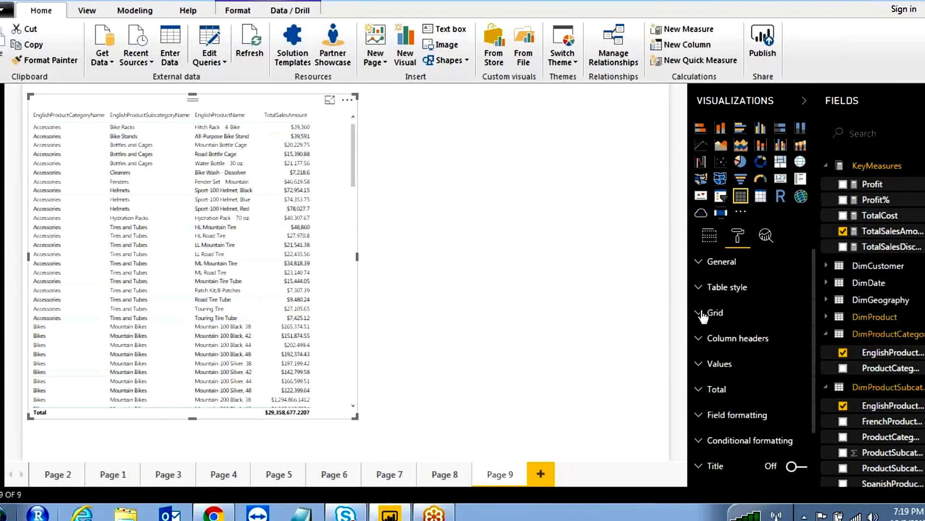
click(697, 343)
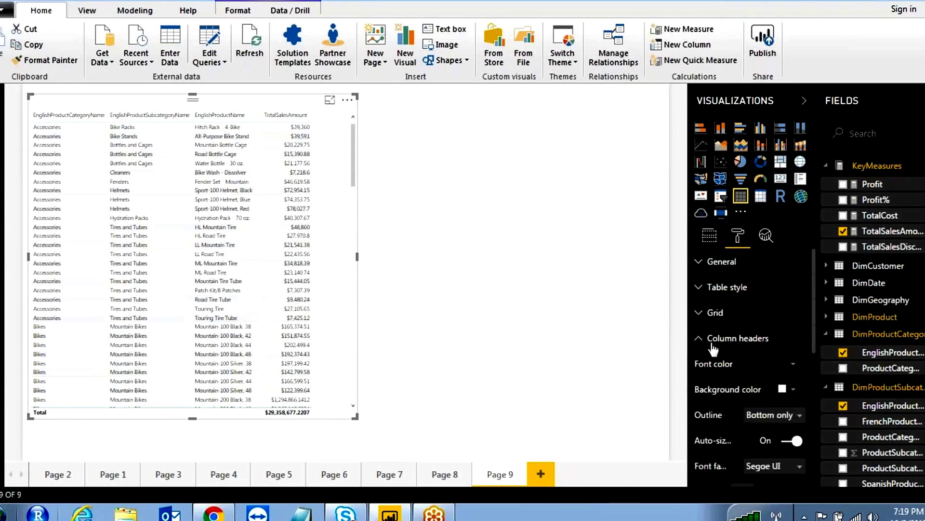
scroll(794, 440, down, 3)
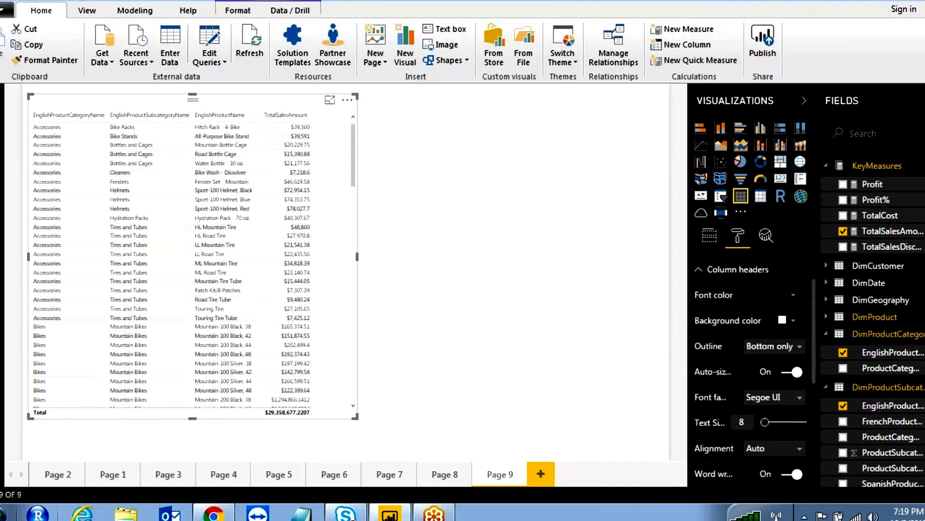
click(772, 421)
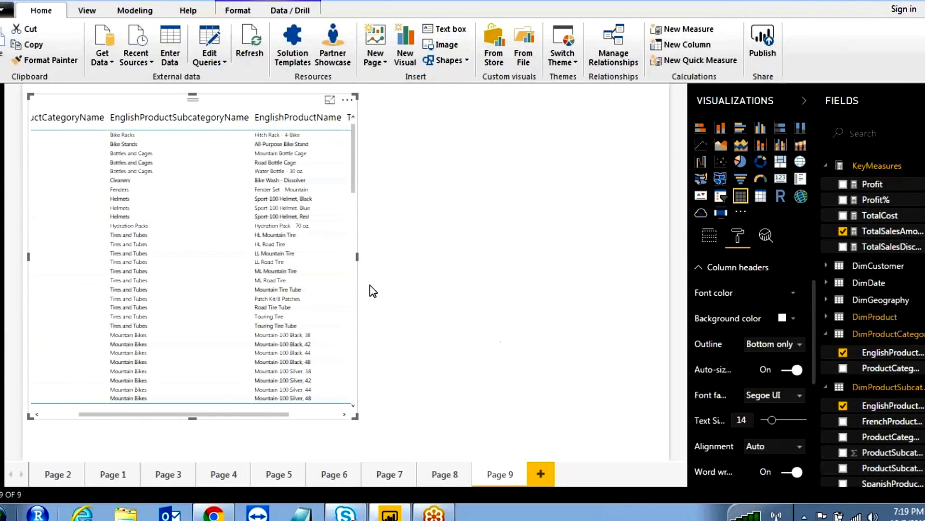
drag(356, 256, 496, 264)
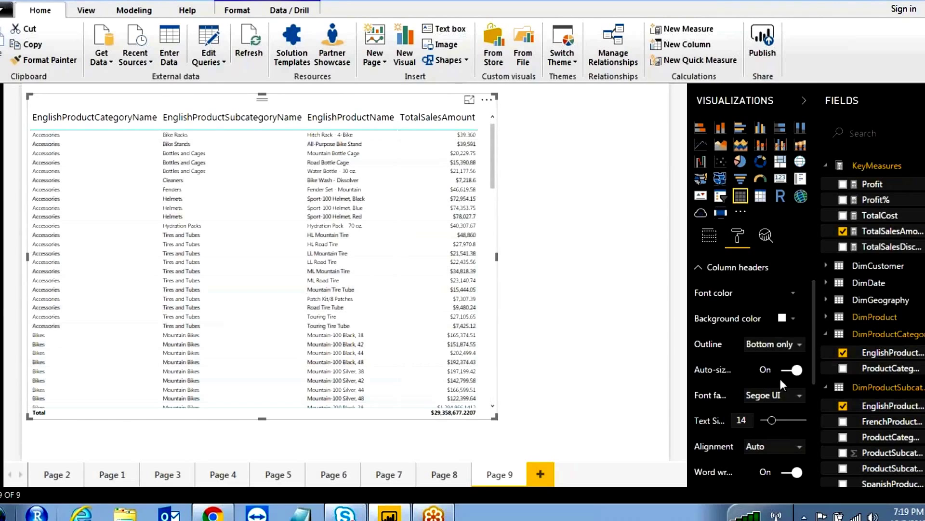
- Open the table's conditional formatting options for TotalSalesAmount
scroll(771, 383, down, 5)
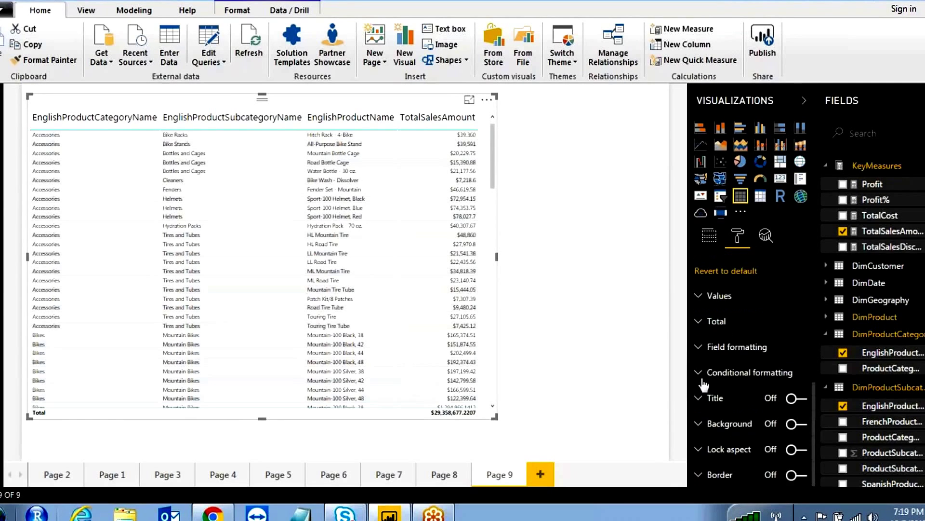
click(700, 374)
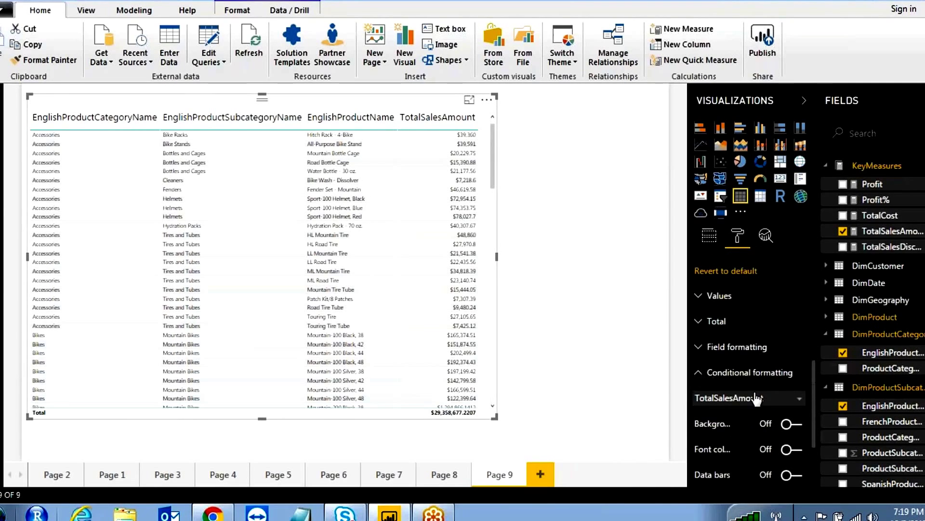
scroll(761, 397, down, 3)
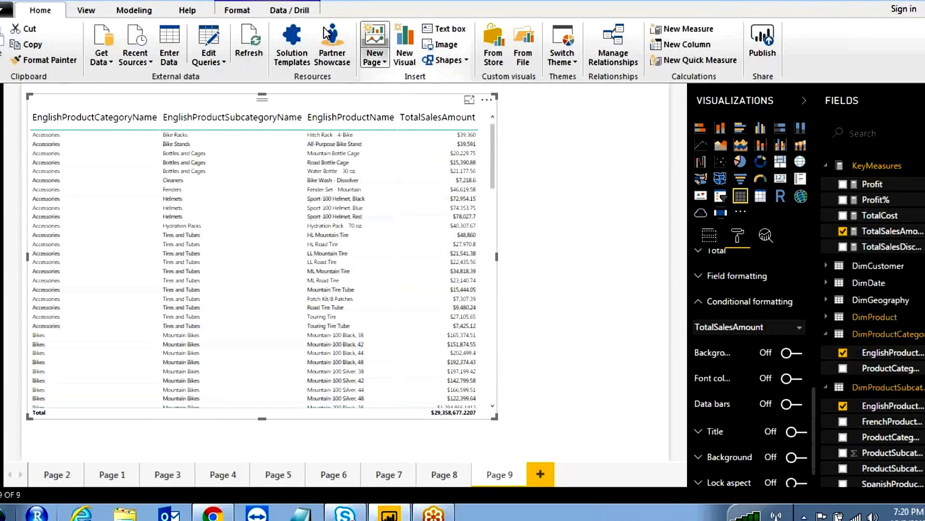
mouse_move(33, 127)
mouse_down()
mouse_move(32, 139)
mouse_move(63, 140)
mouse_up()
mouse_move(132, 140)
mouse_down()
mouse_move(475, 133)
mouse_move(32, 124)
mouse_up()
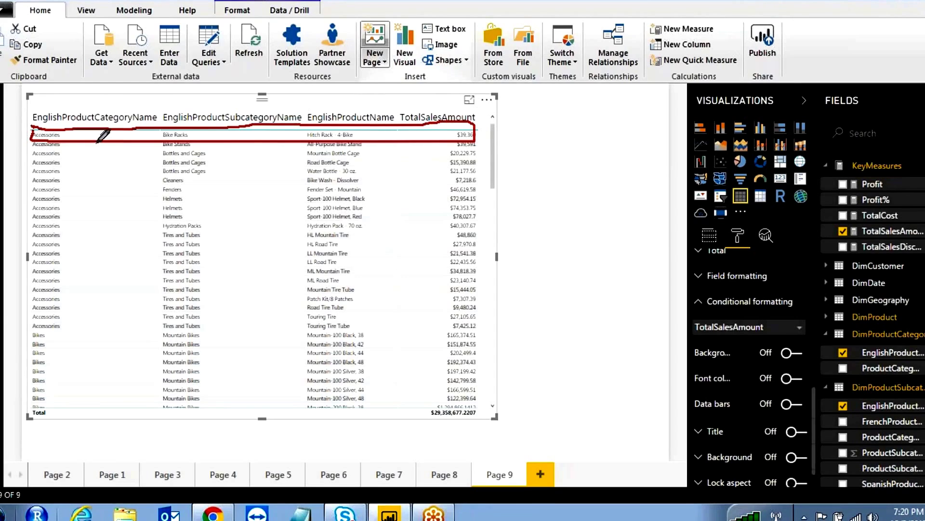
drag(634, 140, 481, 125)
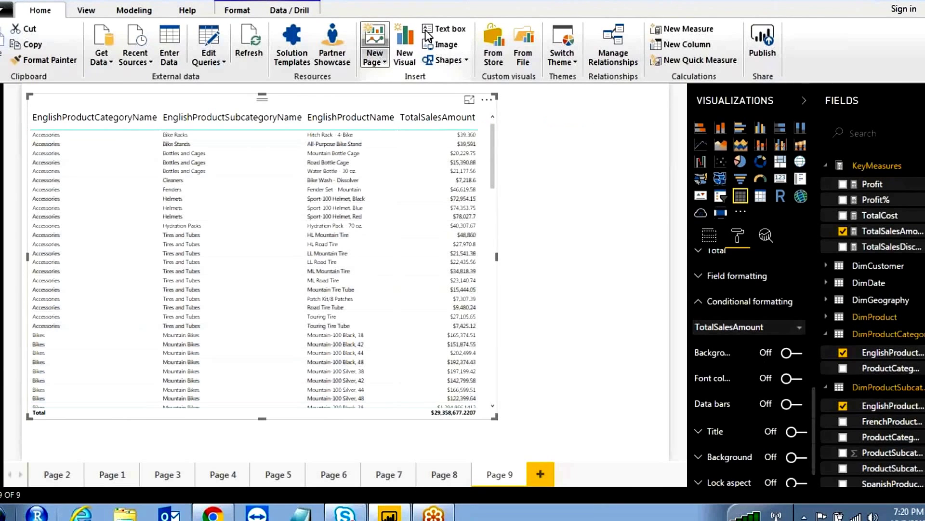
- Try the conditional background color scale on TotalSalesAmount, switch it off again, and return to the table's field assignments
click(798, 356)
click(798, 355)
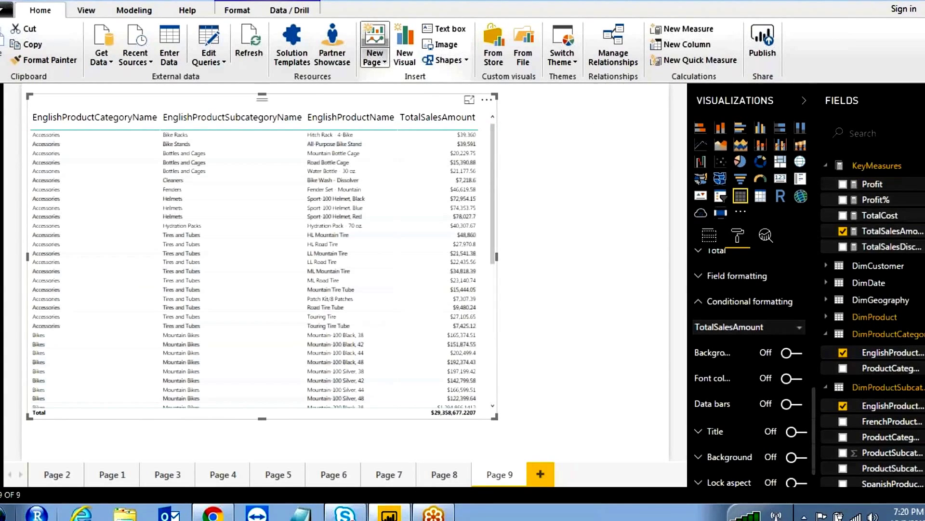
click(797, 356)
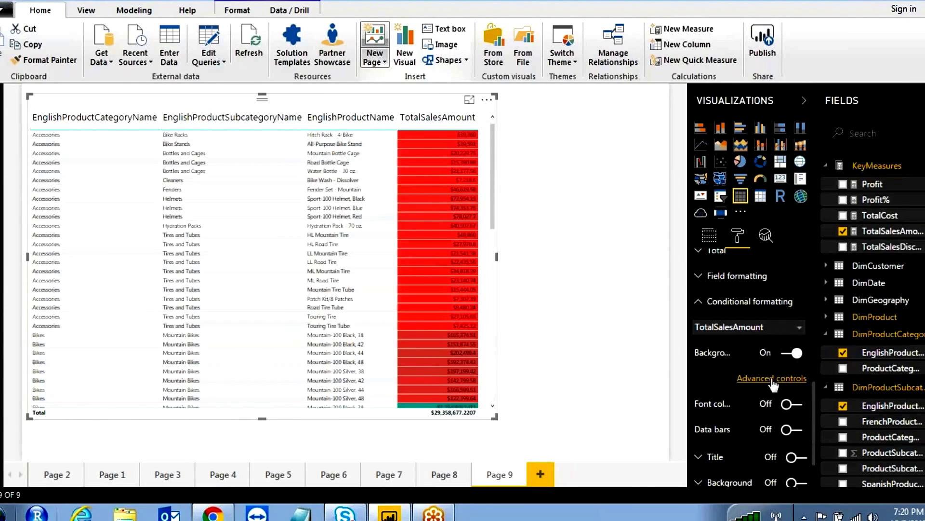
click(787, 356)
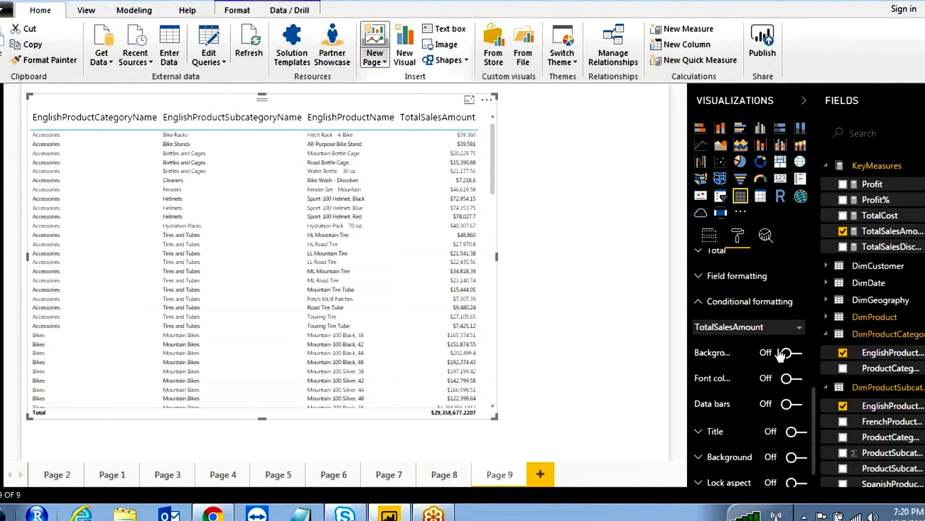
click(705, 238)
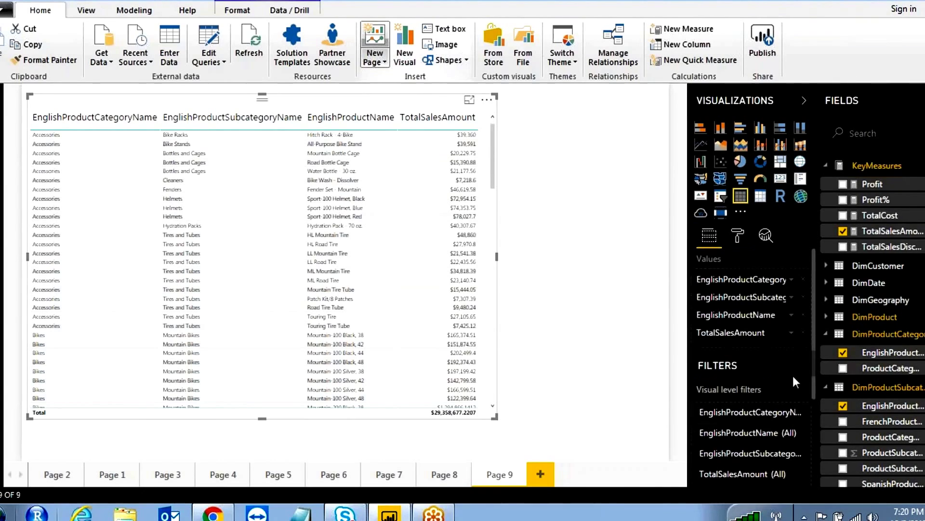
- Open the background color scales settings for TotalSalesAmount and preview the color-by-rules option before returning to the gradient settings
scroll(796, 374, down, 3)
scroll(794, 362, up, 3)
click(792, 335)
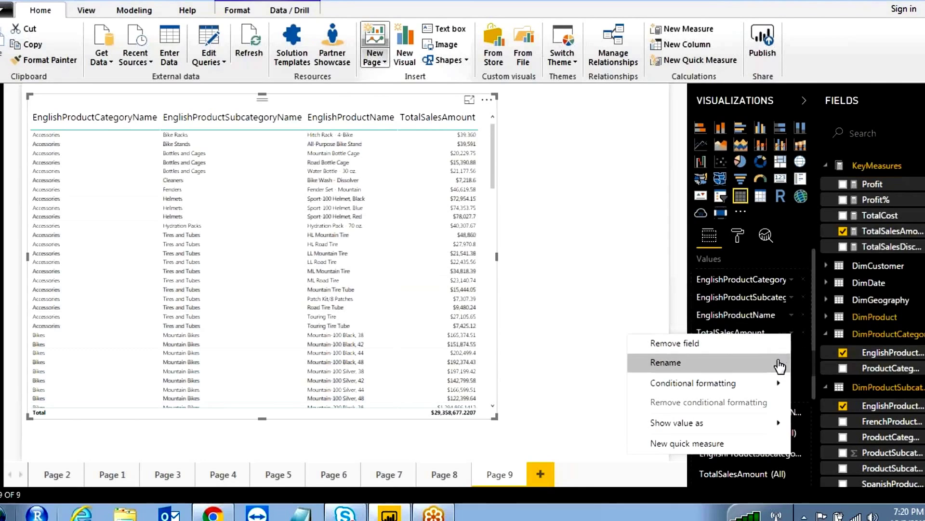
mouse_move(748, 382)
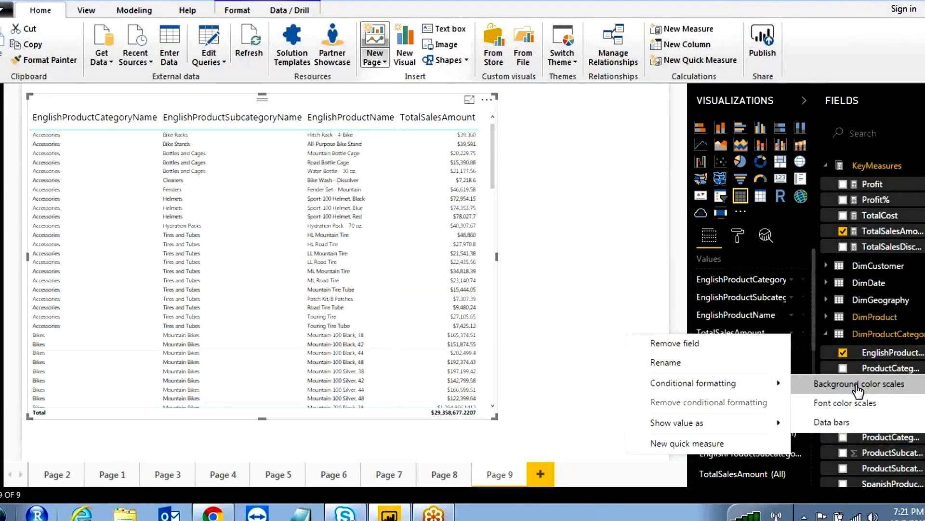
key(Escape)
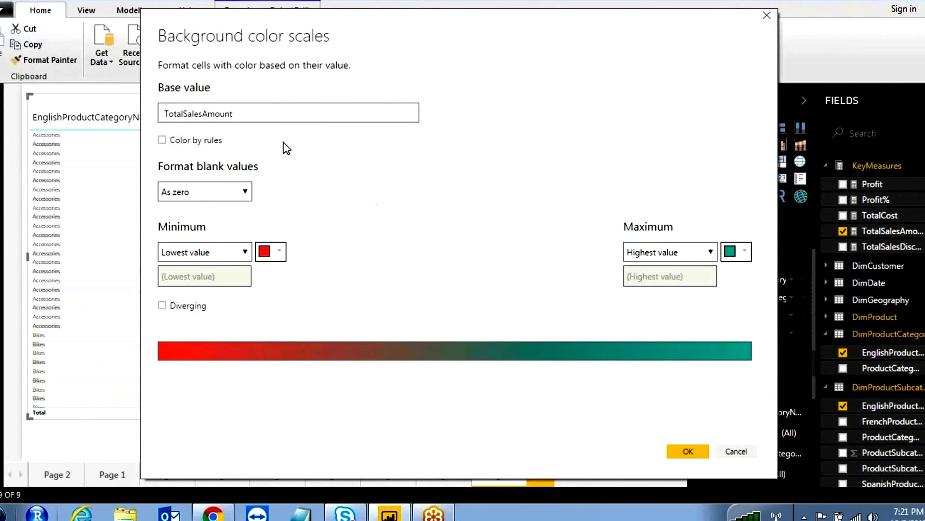
mouse_move(232, 97)
mouse_down()
mouse_move(154, 109)
mouse_move(259, 115)
mouse_up()
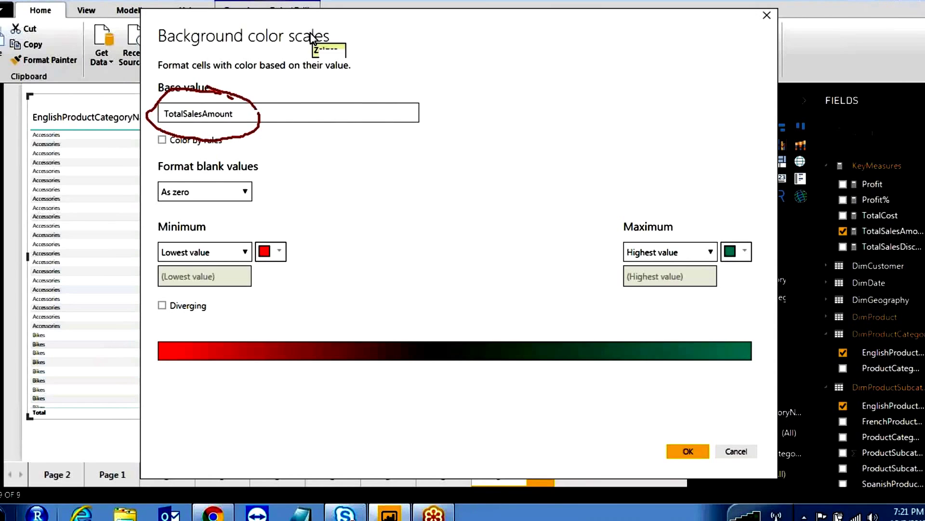
key(Escape)
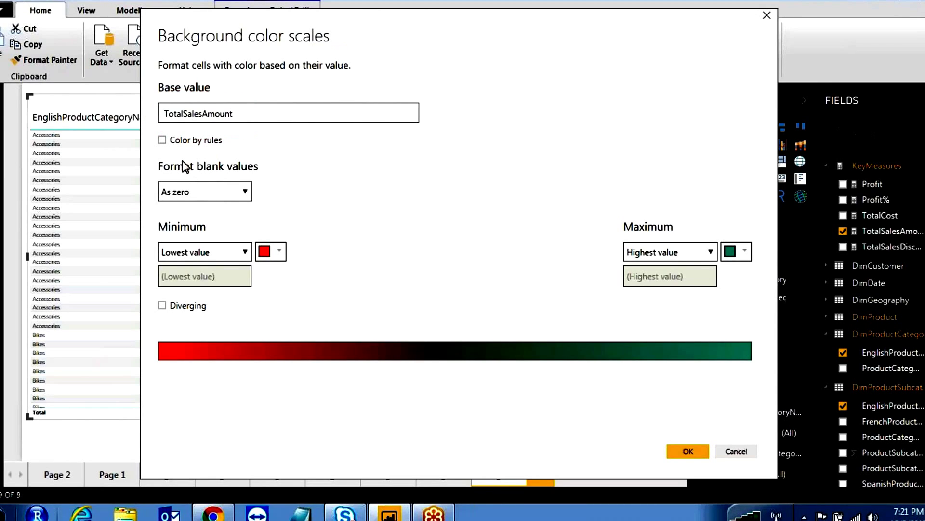
click(162, 141)
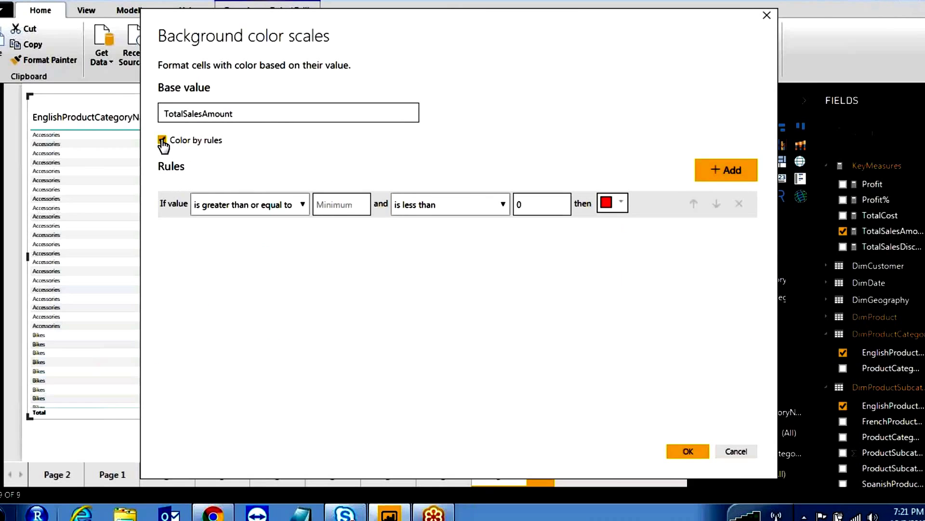
click(162, 140)
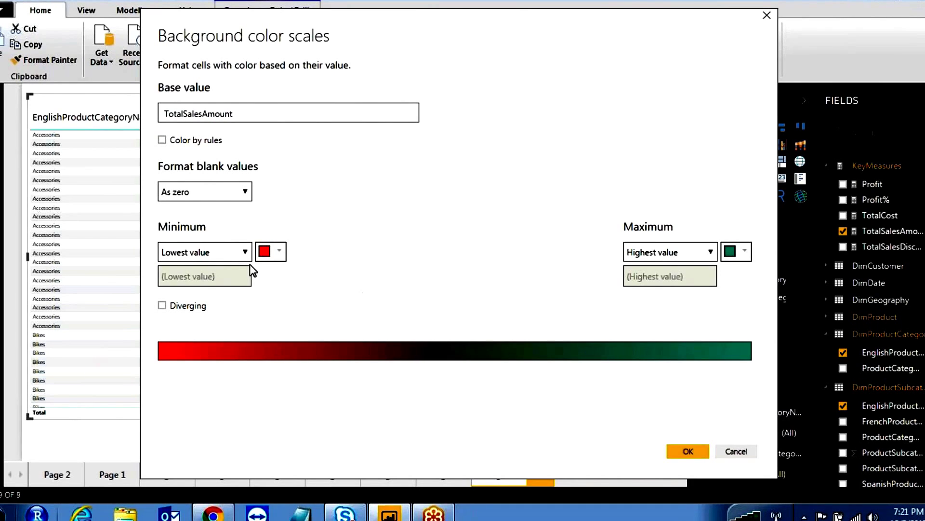
- Examine the colors assigned to the lowest and highest values and the gradient between them
key(ctrl+2)
mouse_move(214, 238)
mouse_down()
mouse_move(203, 265)
mouse_move(190, 227)
mouse_up()
mouse_move(290, 227)
mouse_down()
mouse_move(246, 244)
mouse_move(304, 227)
mouse_up()
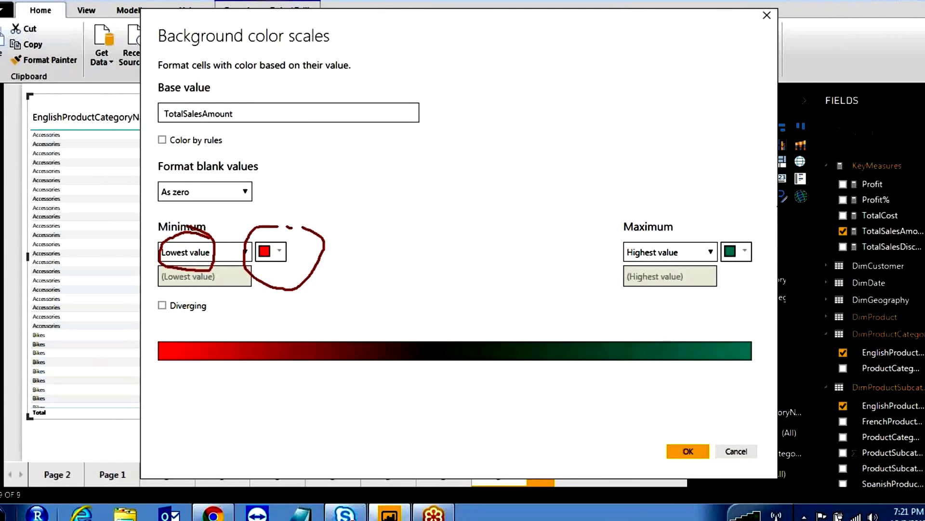
drag(728, 210, 766, 208)
drag(690, 225, 681, 238)
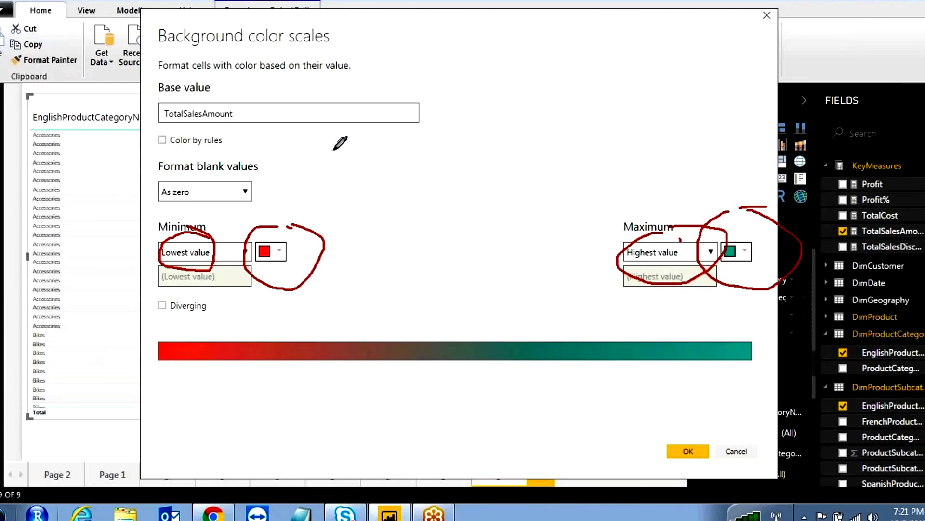
drag(653, 87, 662, 158)
mouse_move(687, 95)
mouse_down()
mouse_move(700, 138)
mouse_move(762, 102)
mouse_move(781, 126)
mouse_up()
mouse_move(286, 127)
mouse_down()
mouse_move(311, 159)
mouse_move(343, 157)
mouse_up()
mouse_move(359, 118)
mouse_down()
mouse_move(371, 149)
mouse_move(405, 158)
mouse_up()
mouse_move(304, 223)
mouse_down()
mouse_move(250, 235)
mouse_move(263, 270)
mouse_move(317, 257)
mouse_move(298, 221)
mouse_up()
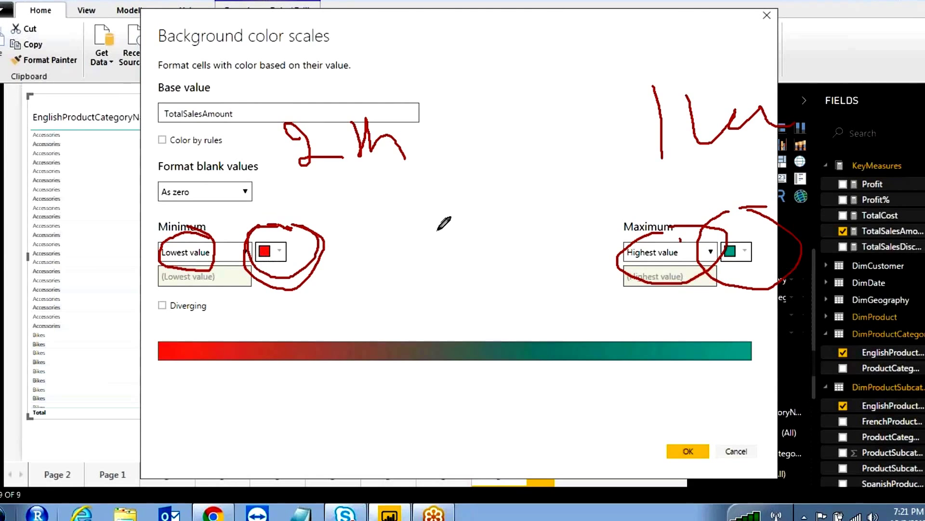
mouse_move(745, 212)
mouse_down()
mouse_move(705, 243)
mouse_move(788, 270)
mouse_move(764, 205)
mouse_move(762, 212)
mouse_up()
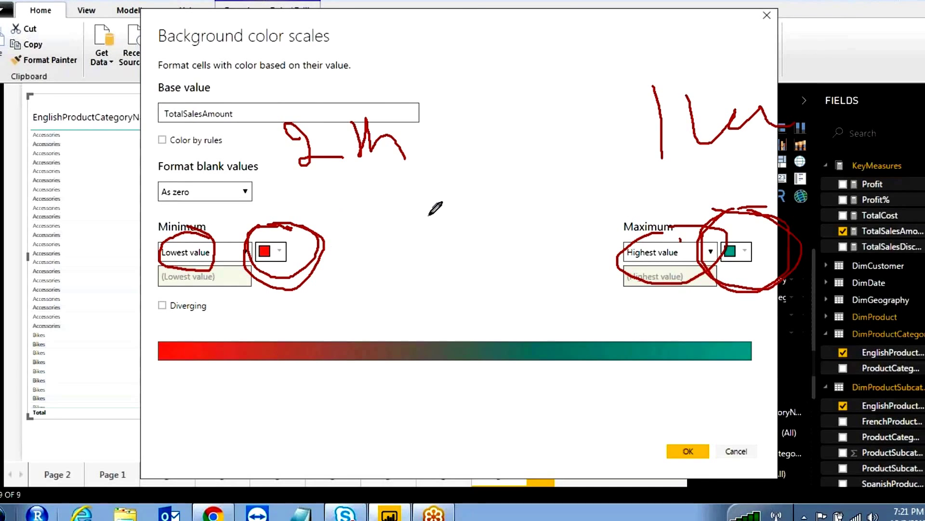
mouse_move(386, 329)
mouse_down()
mouse_move(274, 335)
mouse_move(250, 360)
mouse_move(270, 370)
mouse_move(374, 365)
mouse_move(366, 329)
mouse_move(340, 328)
mouse_up()
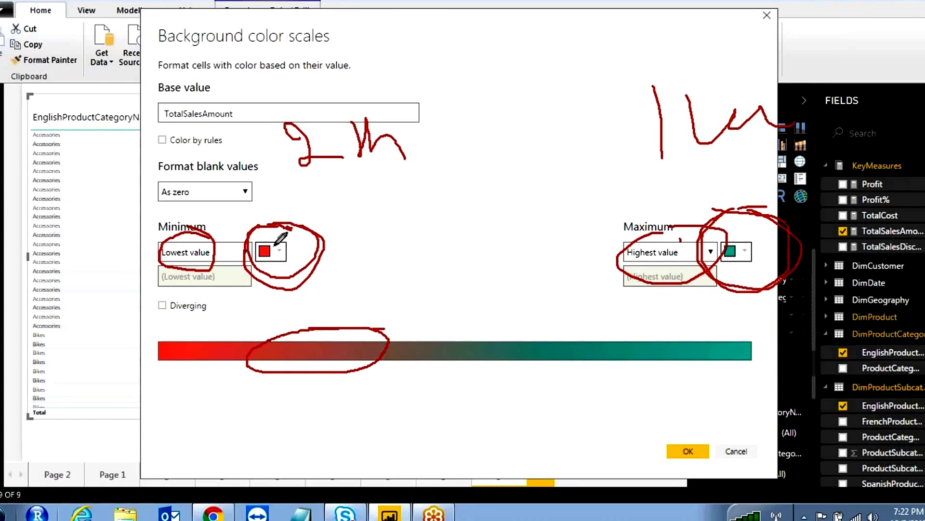
mouse_move(208, 345)
mouse_down()
mouse_move(302, 335)
mouse_move(327, 345)
mouse_up()
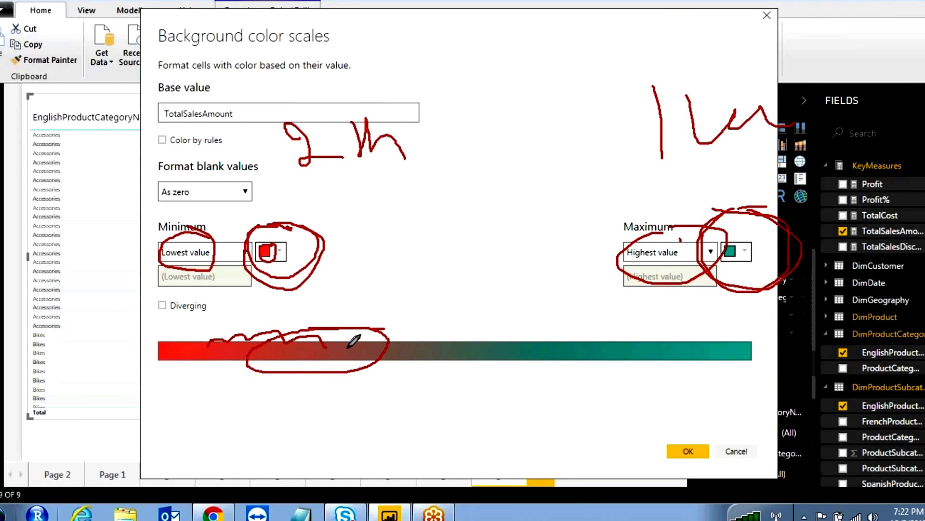
drag(650, 341, 638, 340)
mouse_move(623, 341)
mouse_down()
mouse_move(624, 373)
mouse_move(680, 341)
mouse_up()
mouse_move(515, 337)
mouse_down()
mouse_move(543, 375)
mouse_move(555, 335)
mouse_move(511, 344)
mouse_up()
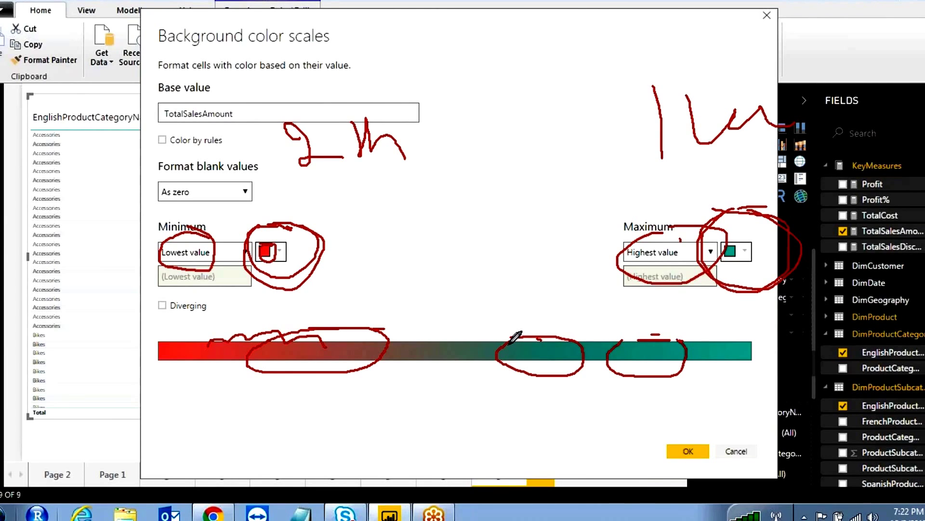
drag(516, 336, 540, 336)
mouse_move(775, 208)
mouse_down()
mouse_move(718, 222)
mouse_move(766, 286)
mouse_move(723, 217)
mouse_up()
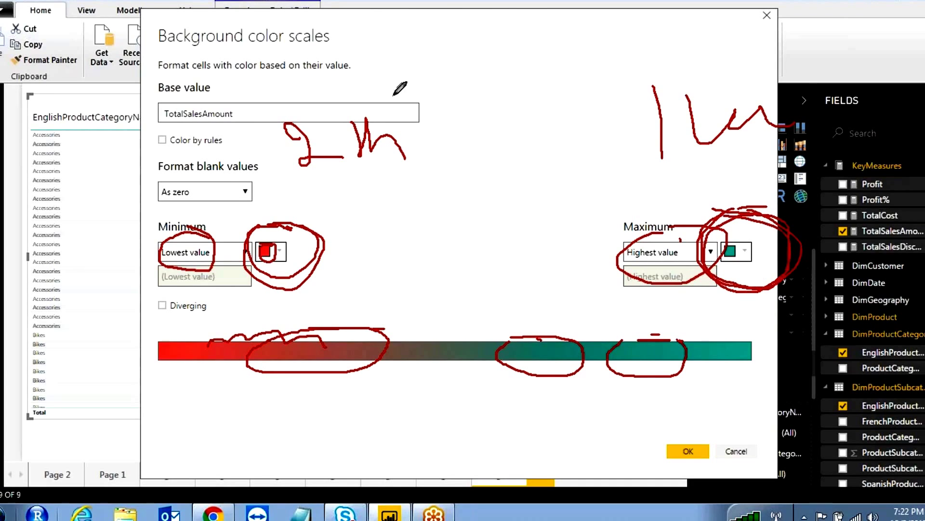
click(435, 35)
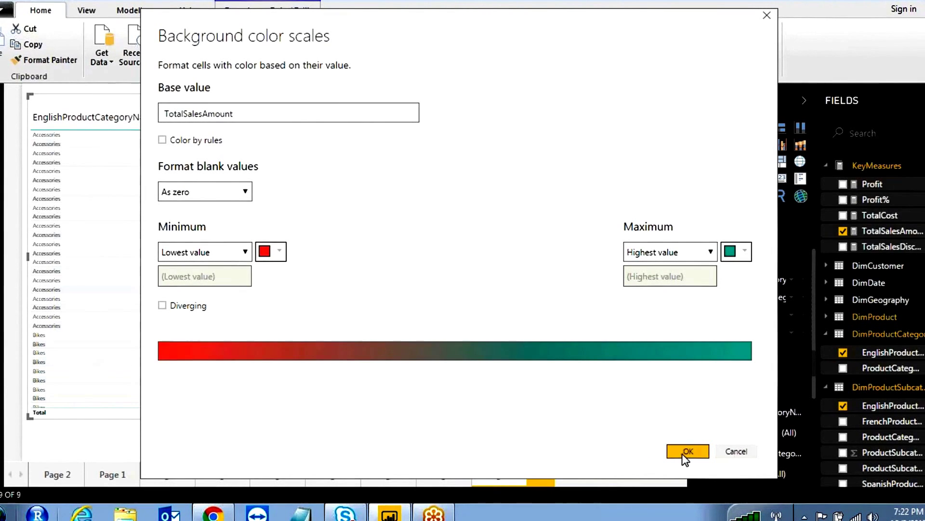
- Try to apply the red-to-green background color scale to TotalSalesAmount and check the table's column
click(688, 451)
click(602, 424)
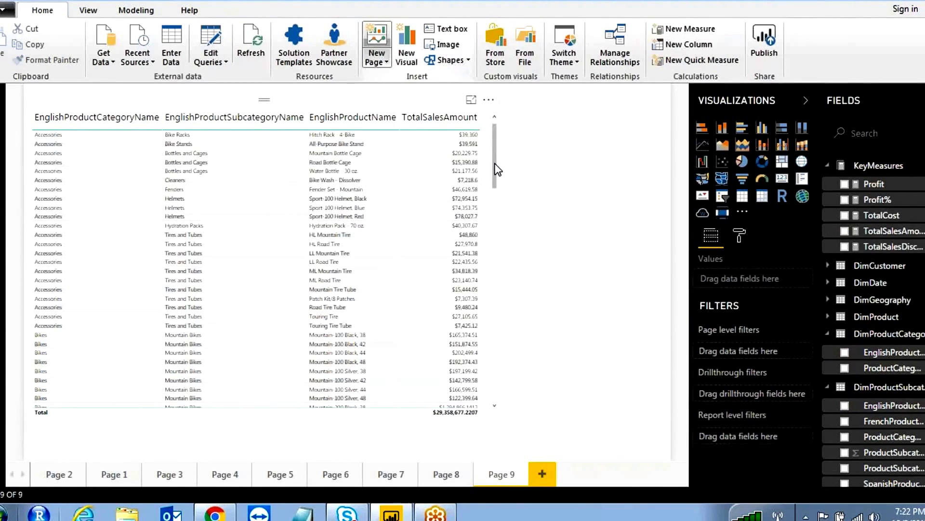
drag(495, 161, 494, 400)
scroll(419, 206, up, 5)
click(419, 206)
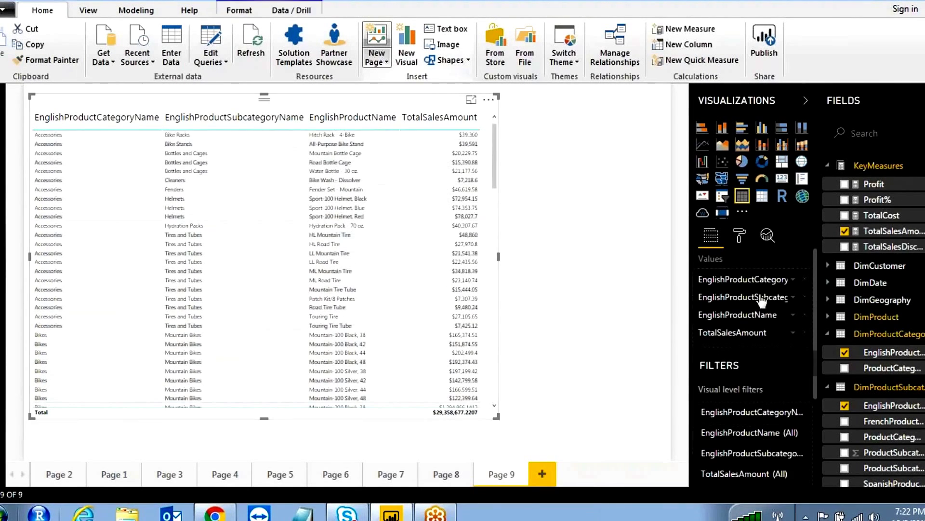
- Apply a non-diverging background color scale to TotalSalesAmount, with red for the lowest value and green for the highest
click(793, 333)
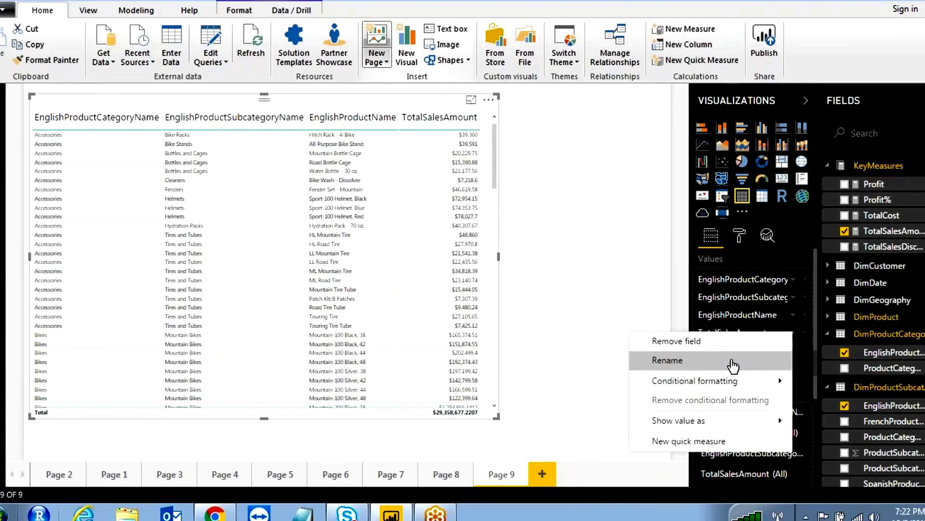
mouse_move(713, 380)
click(821, 380)
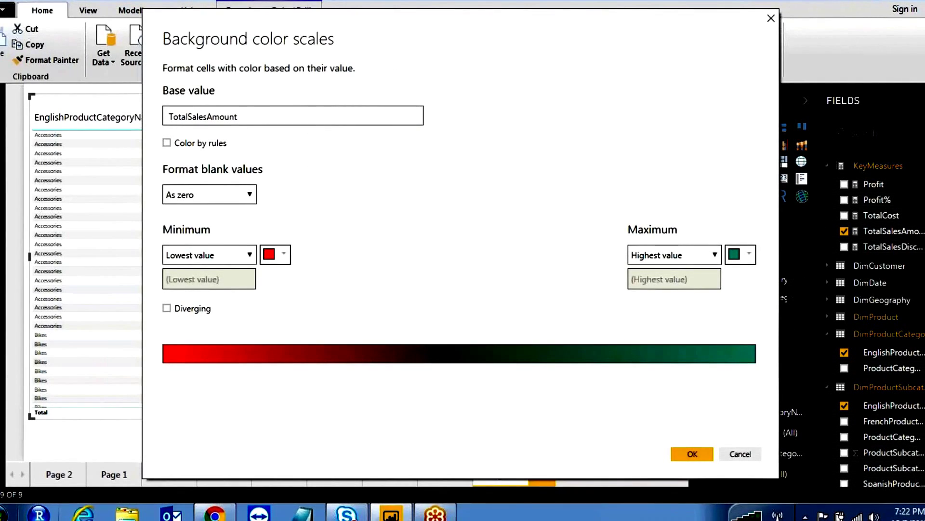
click(167, 308)
click(167, 308)
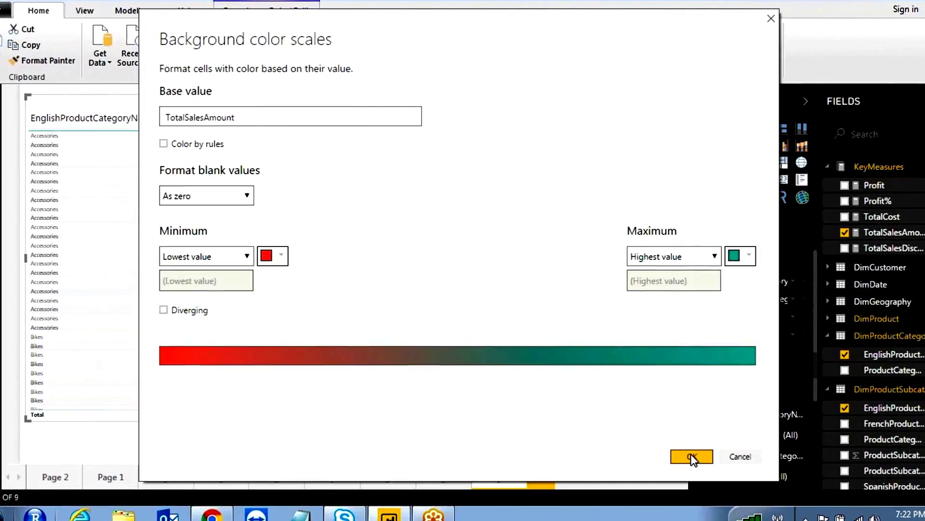
click(694, 456)
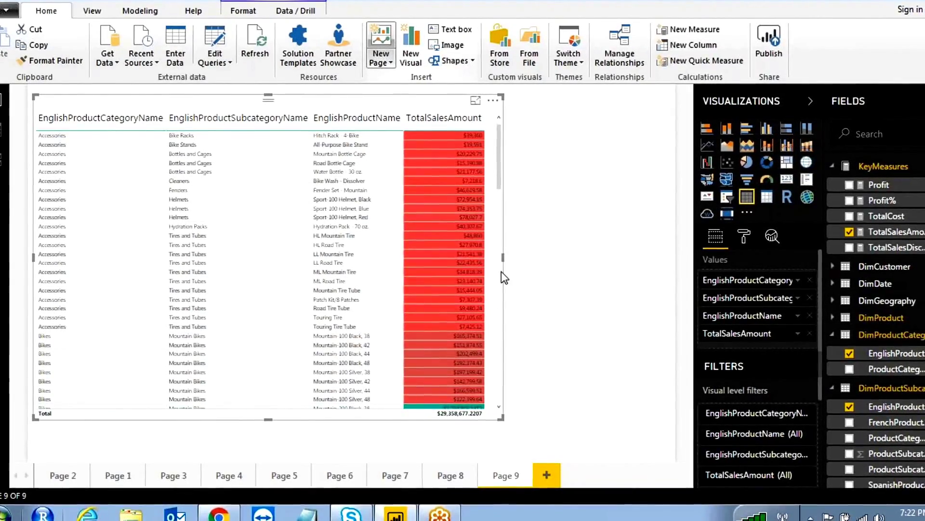
- Examine how the TotalSalesAmount cells are shaded for low, middle and high sales across the bike products
drag(496, 141, 490, 214)
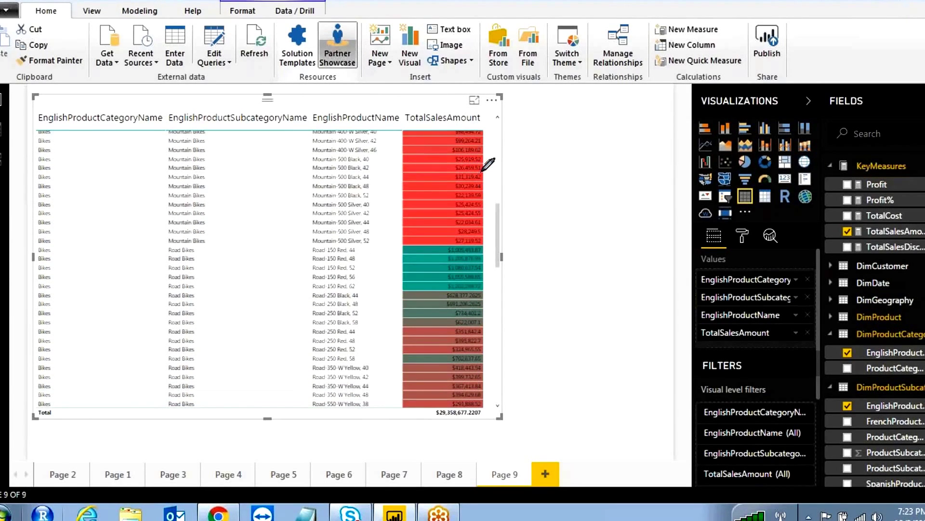
mouse_move(472, 163)
mouse_down()
mouse_move(424, 162)
mouse_move(413, 193)
mouse_move(417, 235)
mouse_move(456, 244)
mouse_move(475, 171)
mouse_up()
mouse_move(465, 244)
mouse_down()
mouse_move(468, 296)
mouse_move(493, 267)
mouse_move(471, 238)
mouse_up()
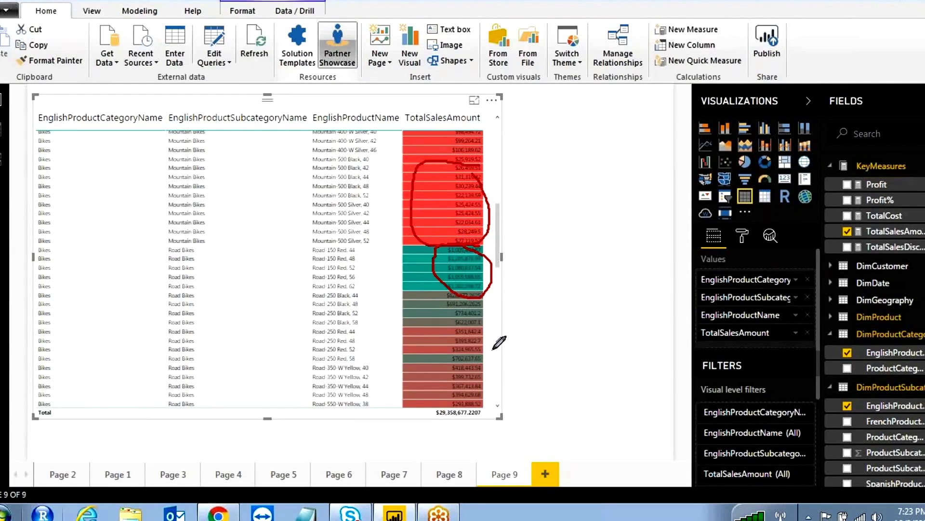
mouse_move(415, 283)
mouse_down()
mouse_move(418, 329)
mouse_move(463, 329)
mouse_move(488, 318)
mouse_move(462, 288)
mouse_up()
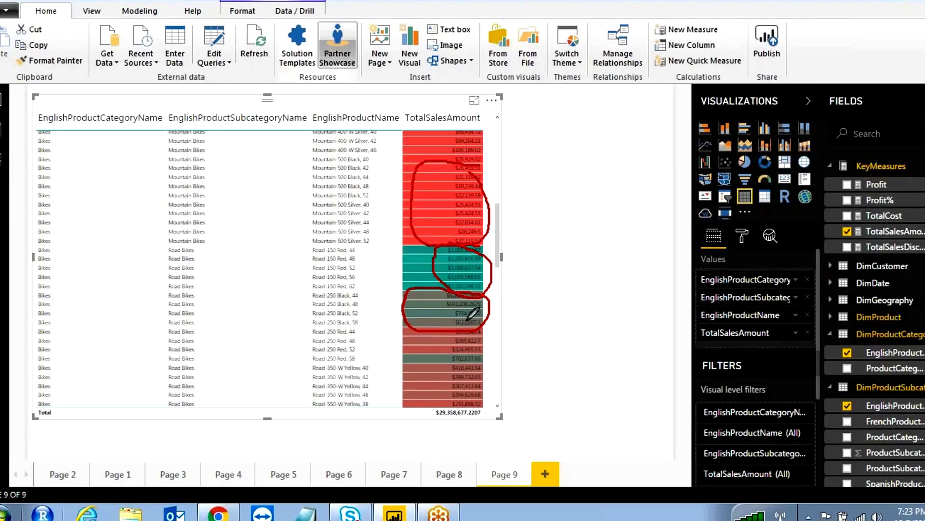
drag(426, 314, 460, 303)
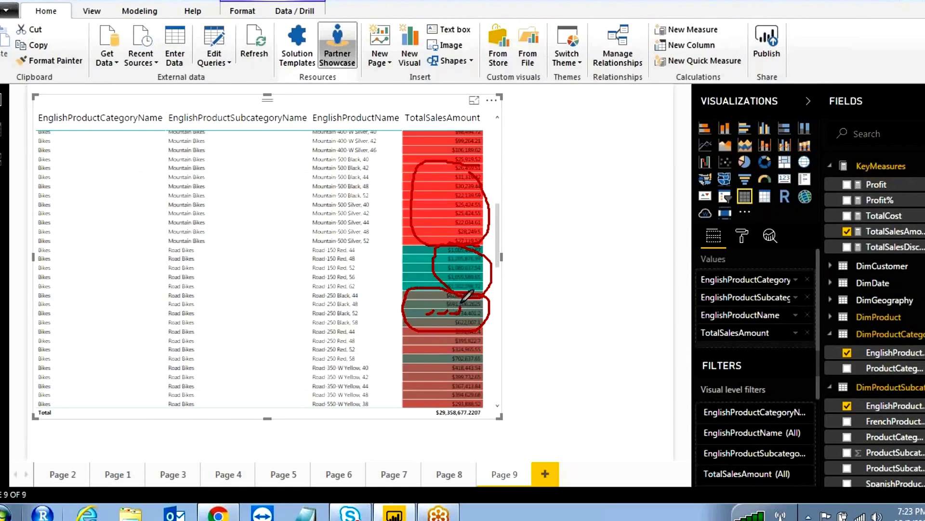
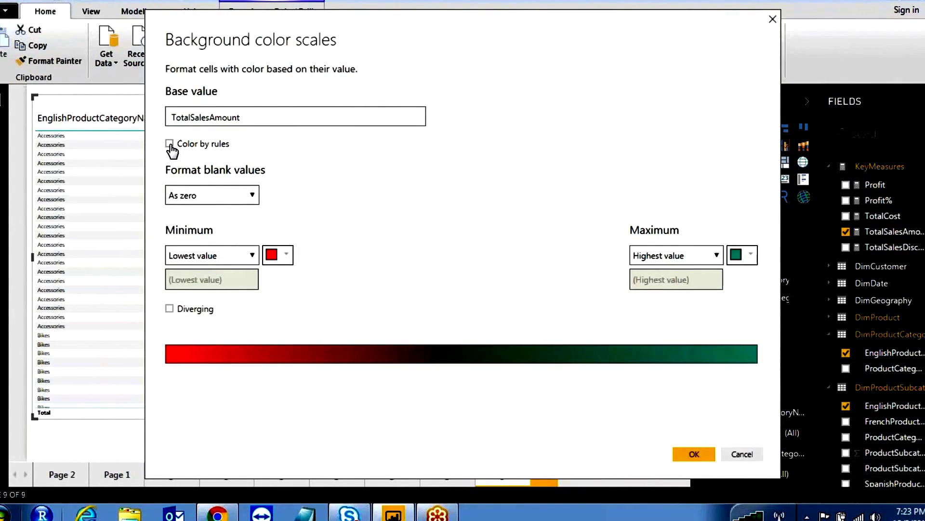
- Switch the TotalSalesAmount background to color by rules and make values from 1 to less than 30000 red
click(170, 143)
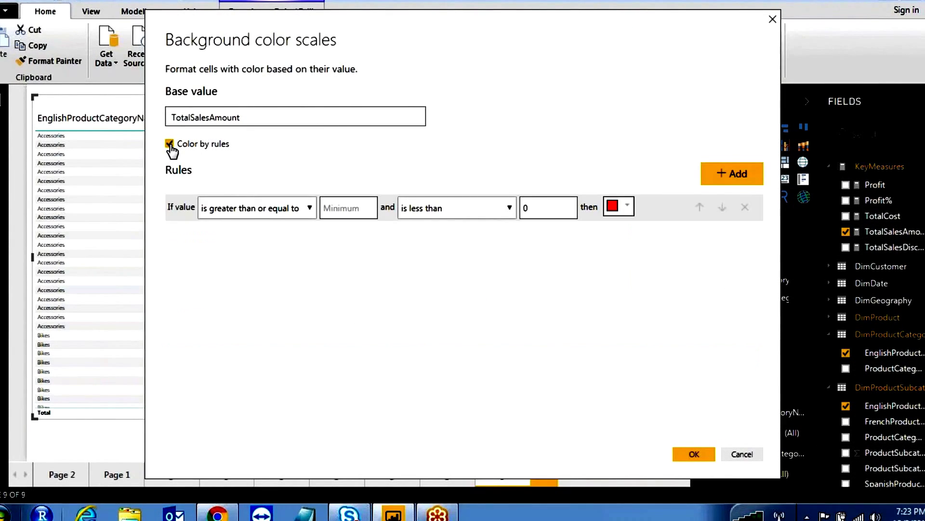
click(295, 215)
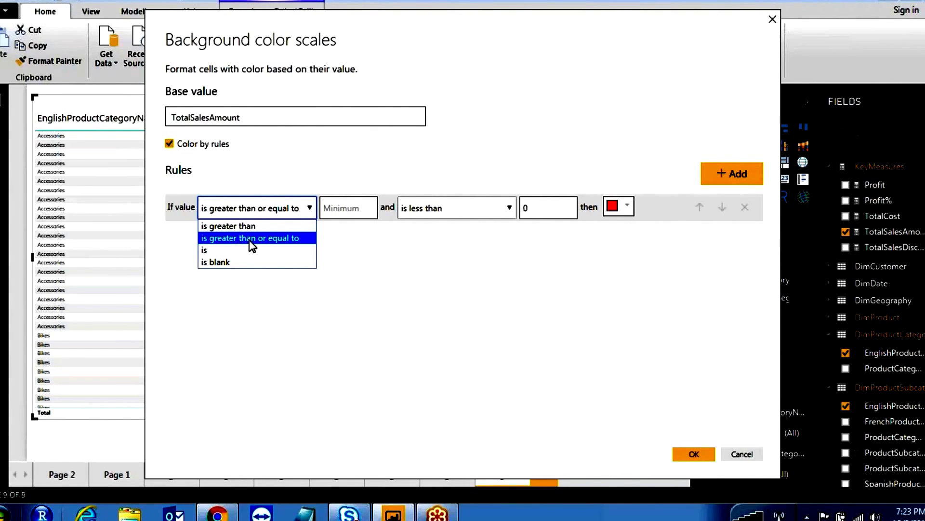
click(301, 239)
click(333, 207)
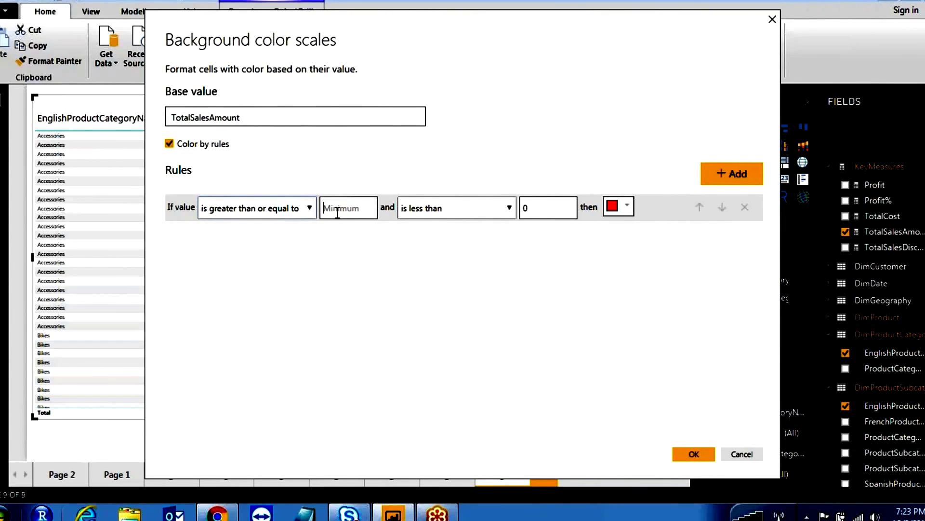
text(0)
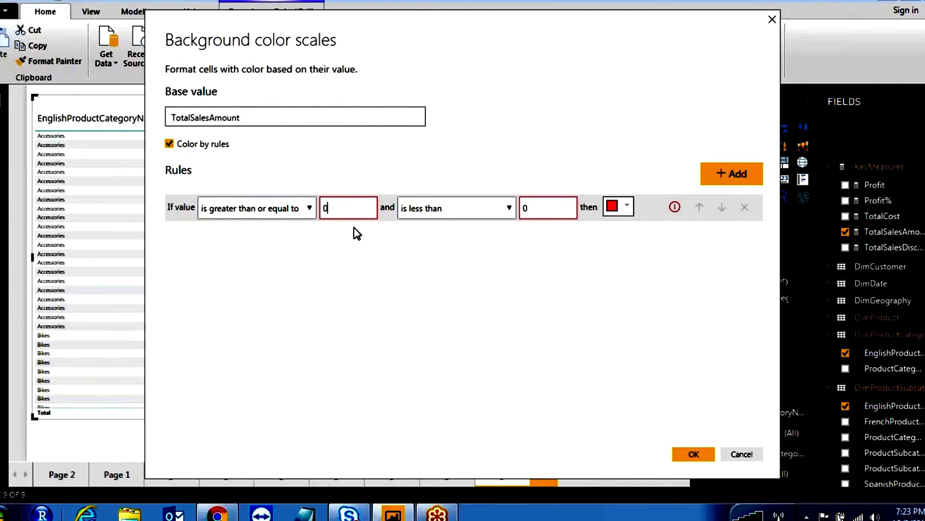
key(BackSpace)
text(1)
key(BackSpace)
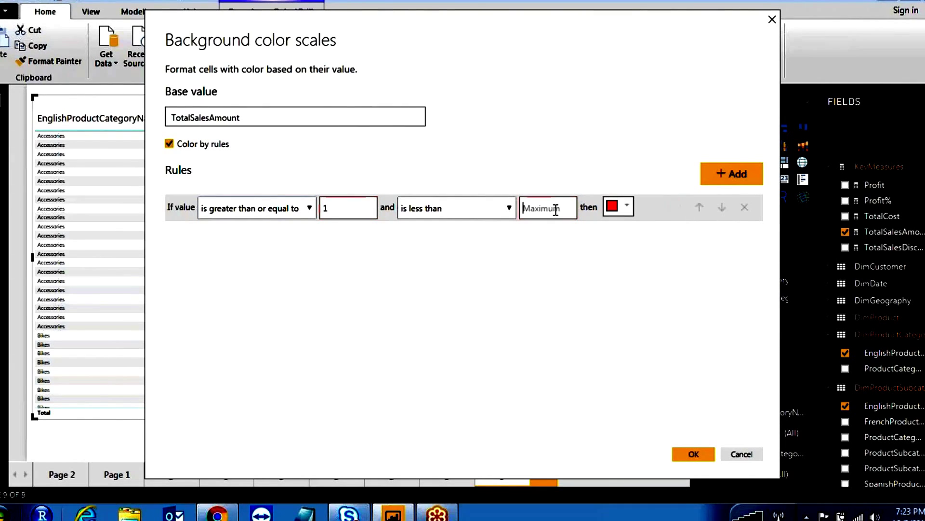
text(30000)
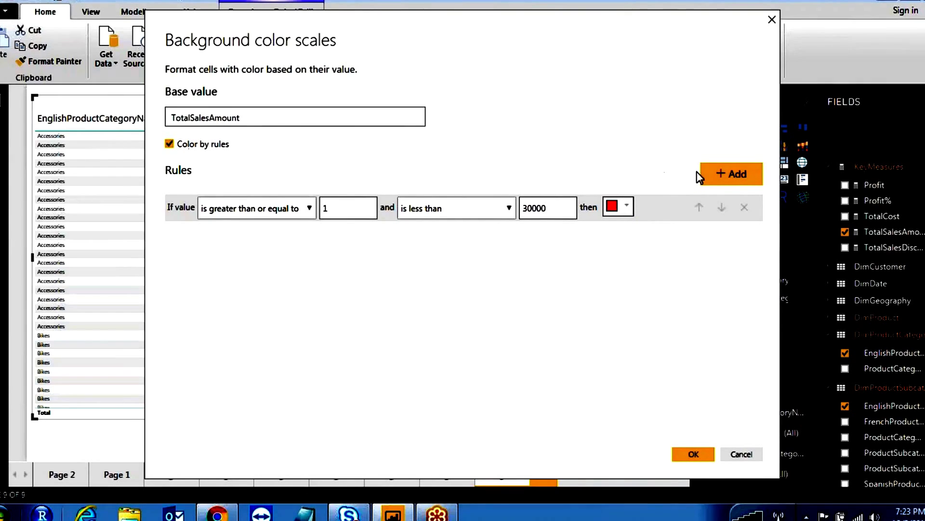
- Add a second background color rule for TotalSalesAmount values from 30000 to less than 100000
click(730, 177)
click(355, 231)
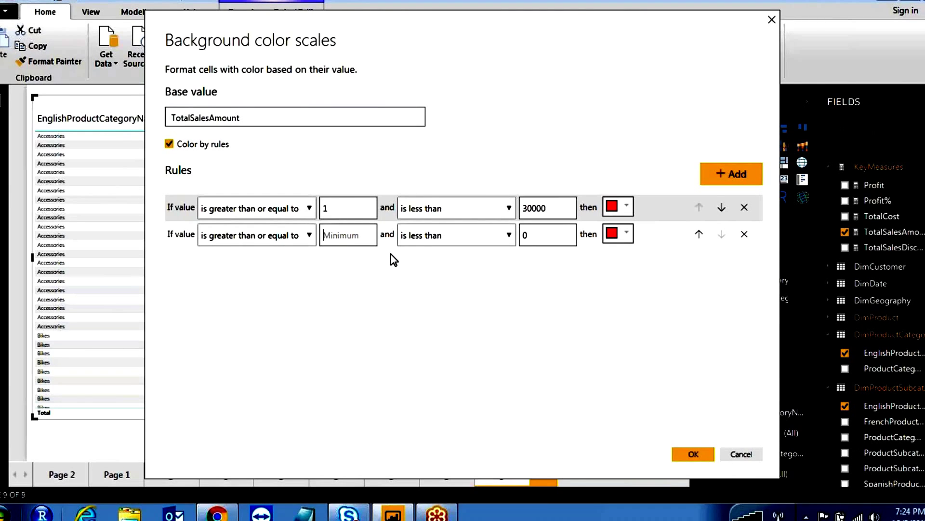
text(30000)
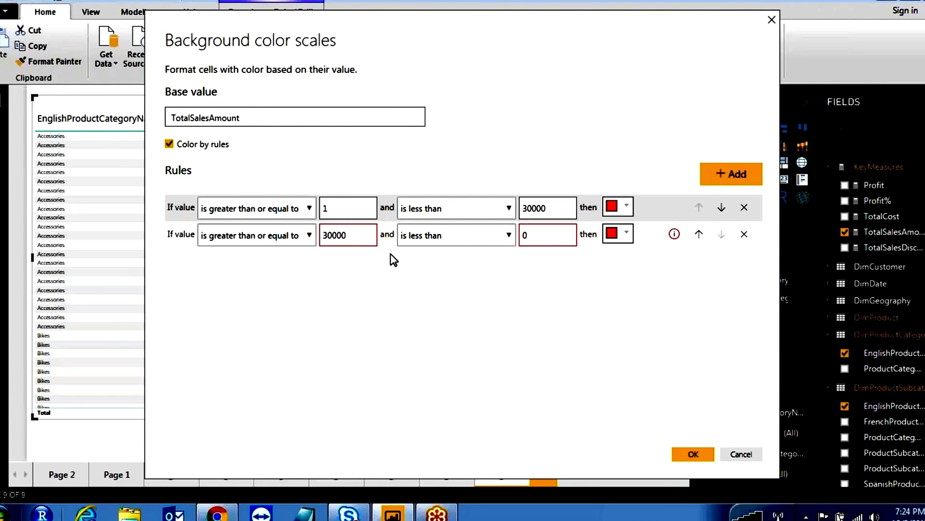
key(Tab)
key(Tab)
text(100000)
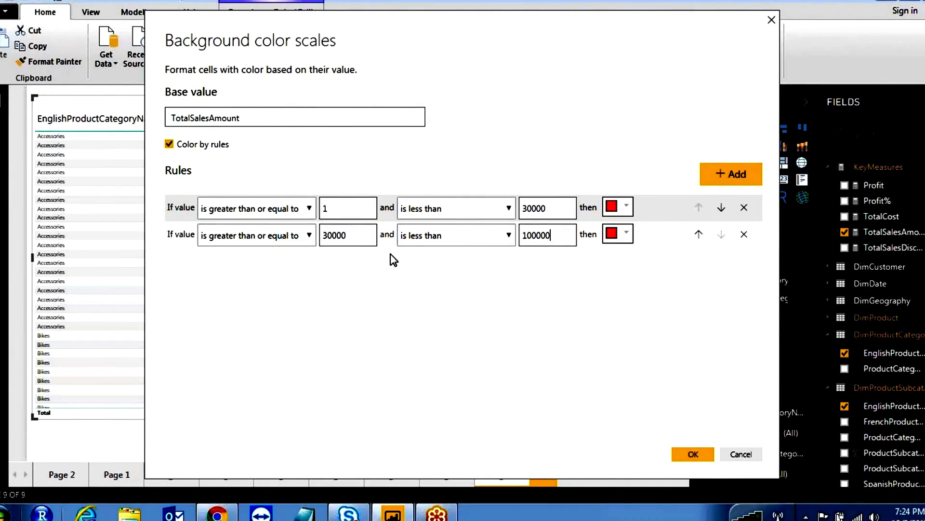
click(742, 183)
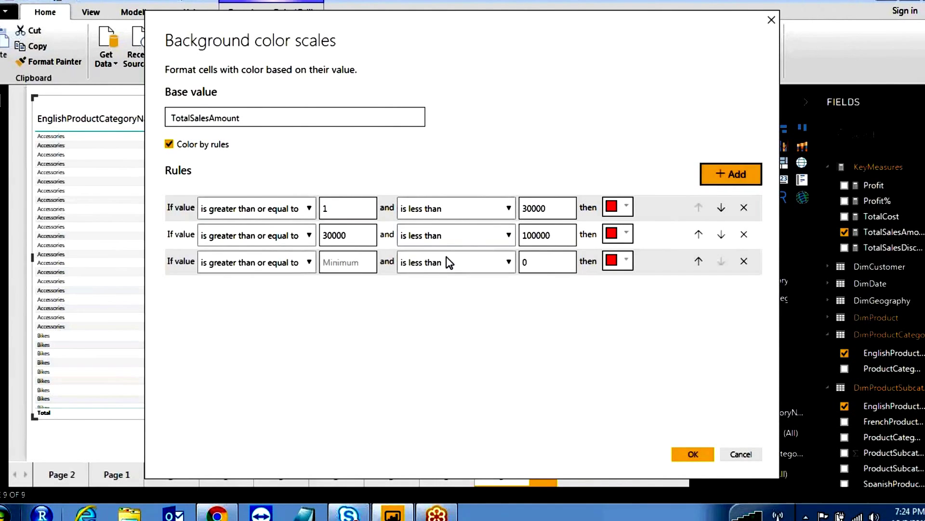
click(274, 262)
click(243, 279)
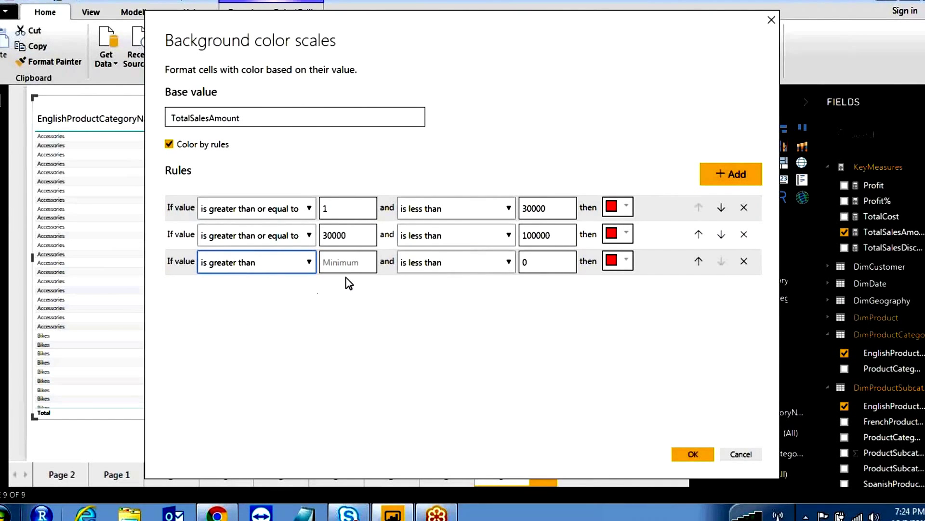
click(343, 263)
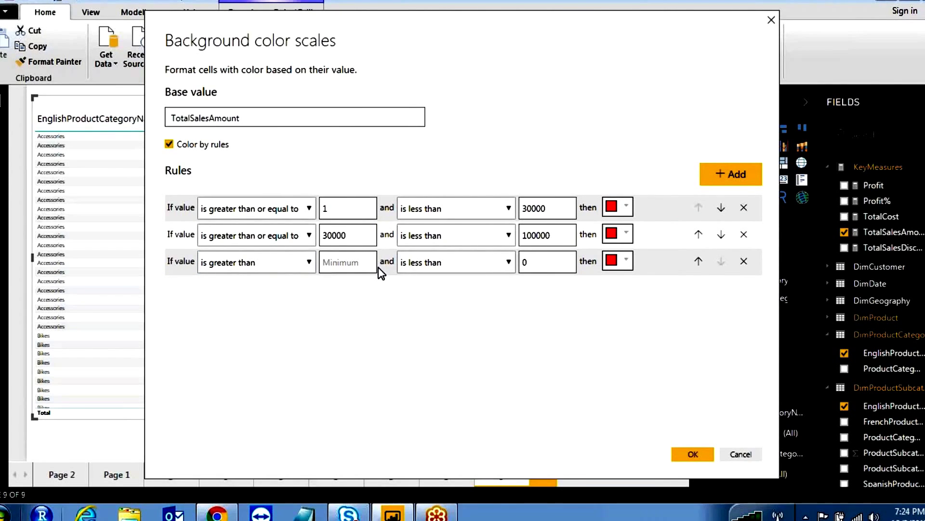
text(100000)
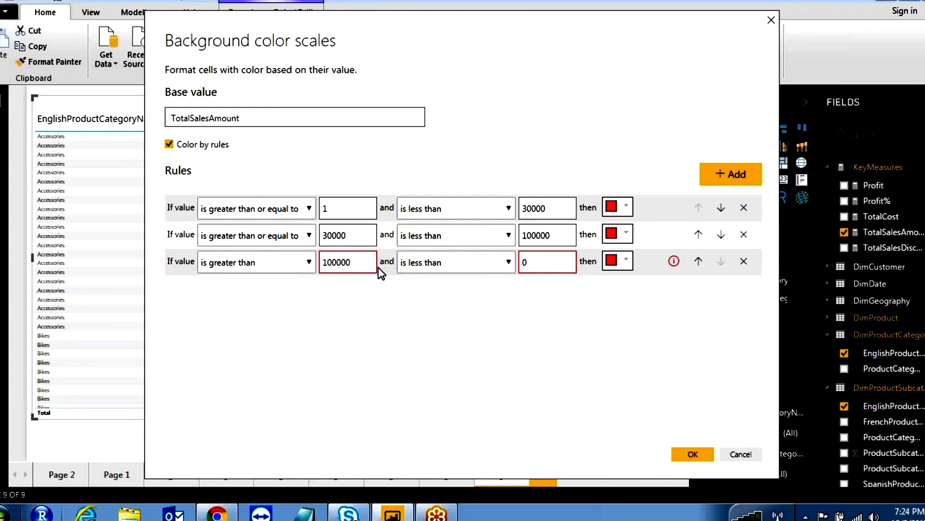
click(503, 265)
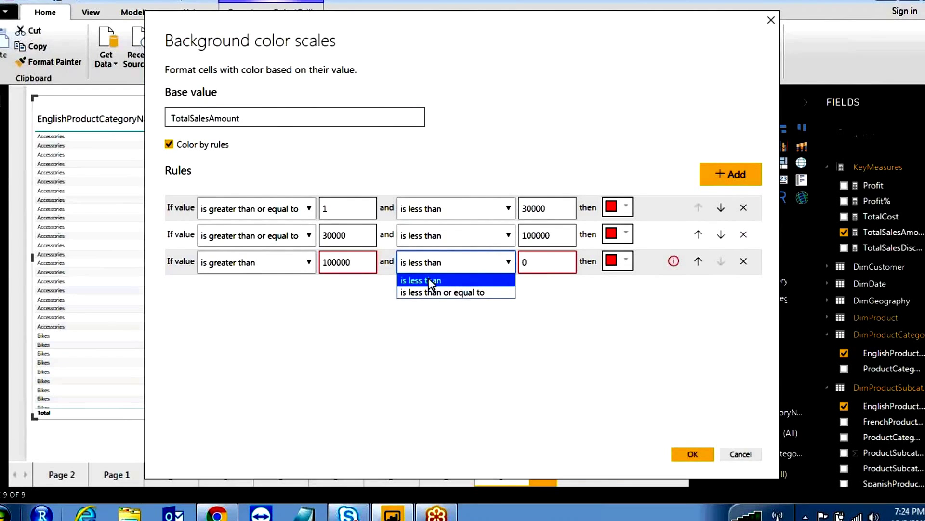
click(687, 318)
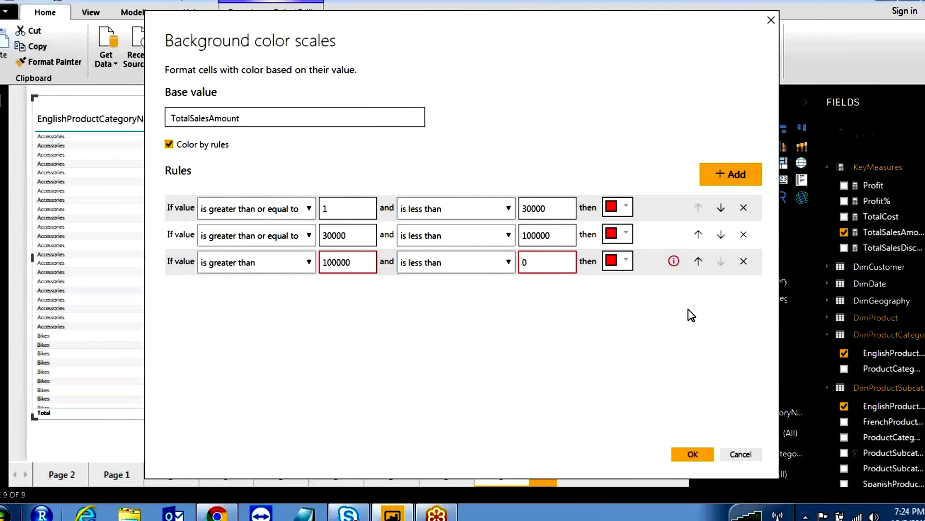
mouse_move(675, 263)
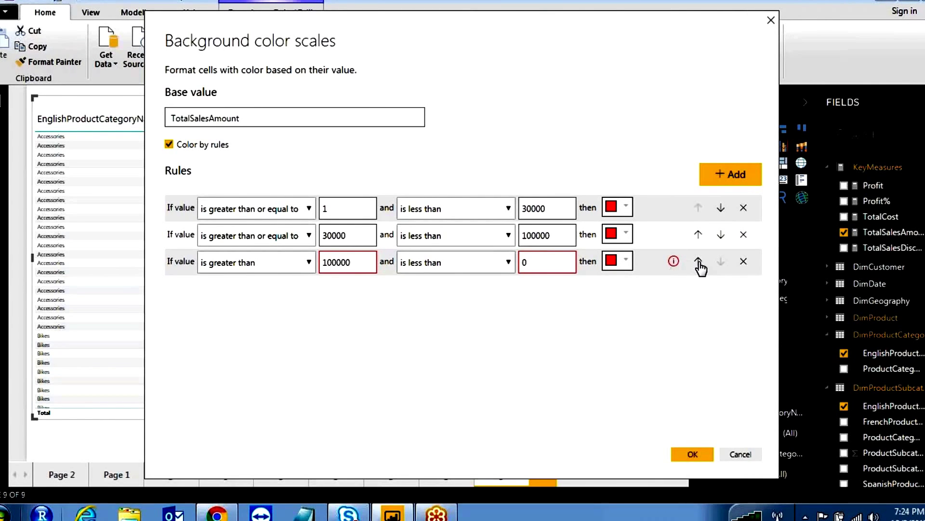
click(743, 263)
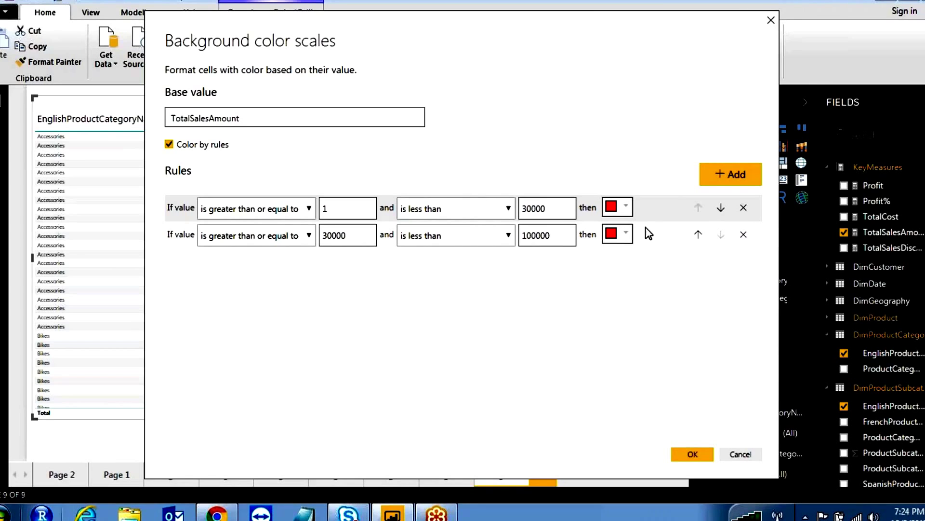
- Add a third background color rule and set its lower condition to "is greater than or equal to"
click(721, 173)
click(279, 268)
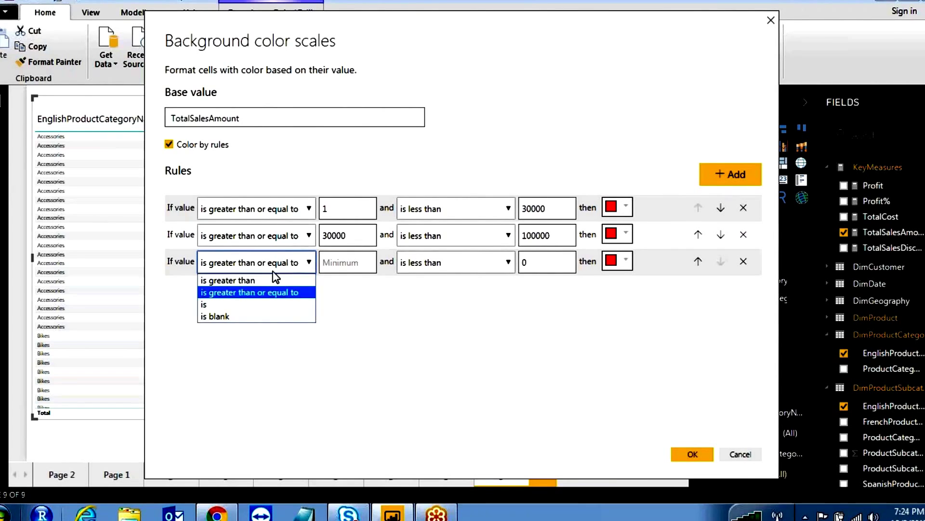
click(263, 279)
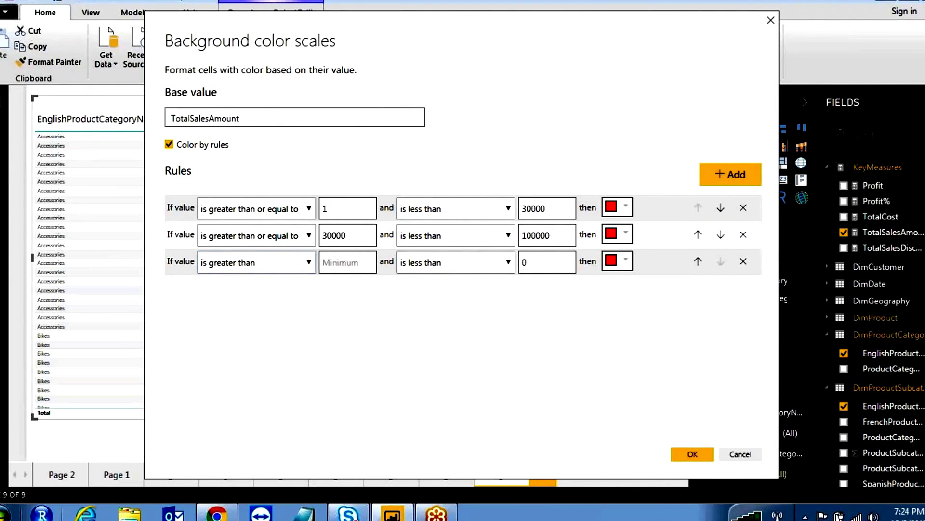
click(289, 264)
click(236, 304)
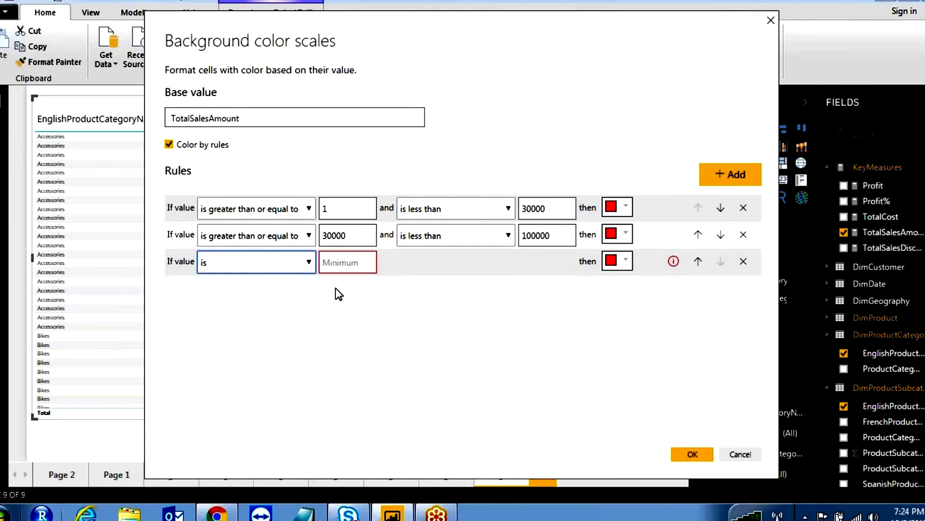
click(259, 265)
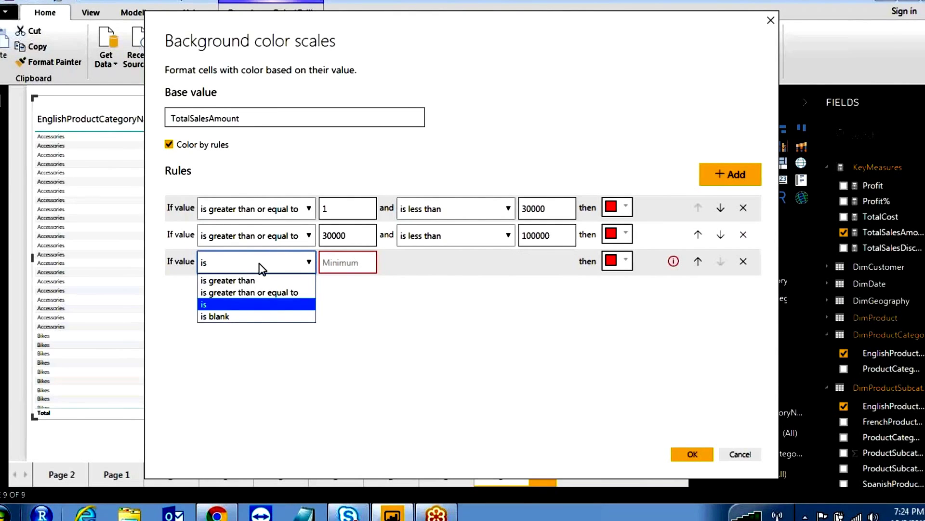
click(242, 293)
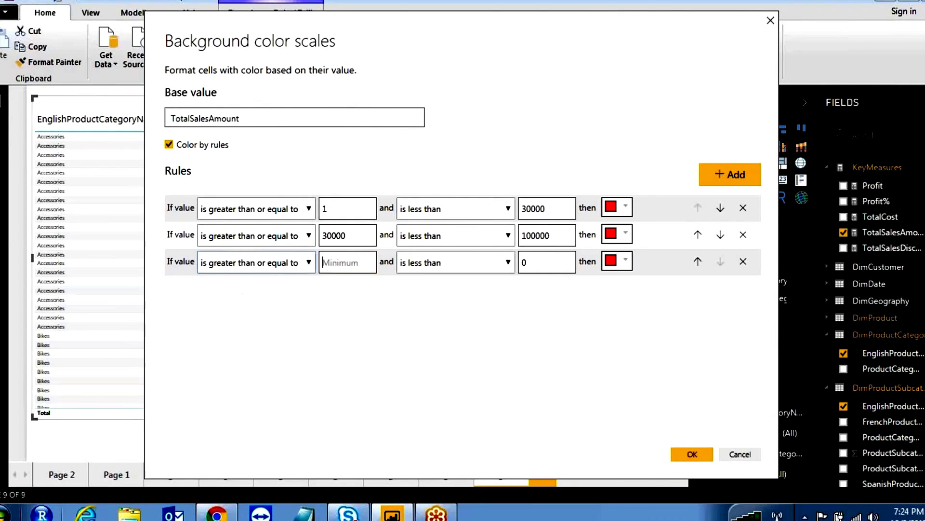
click(347, 263)
text(10000)
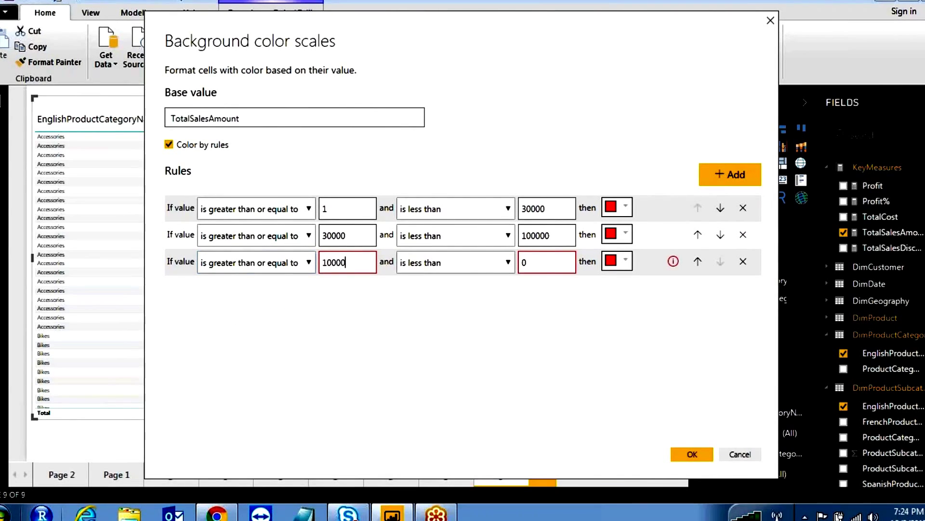
key(Tab)
key(Tab)
key(BackSpace)
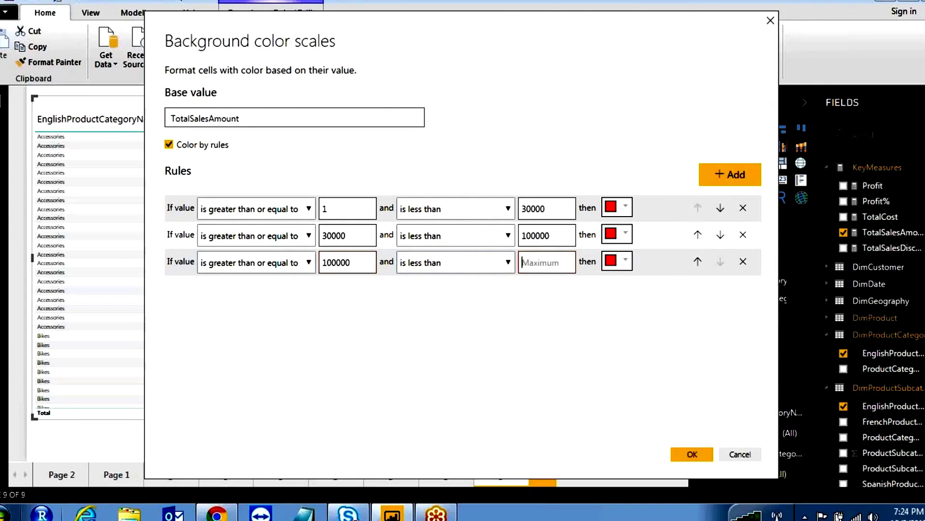
text(10000000000)
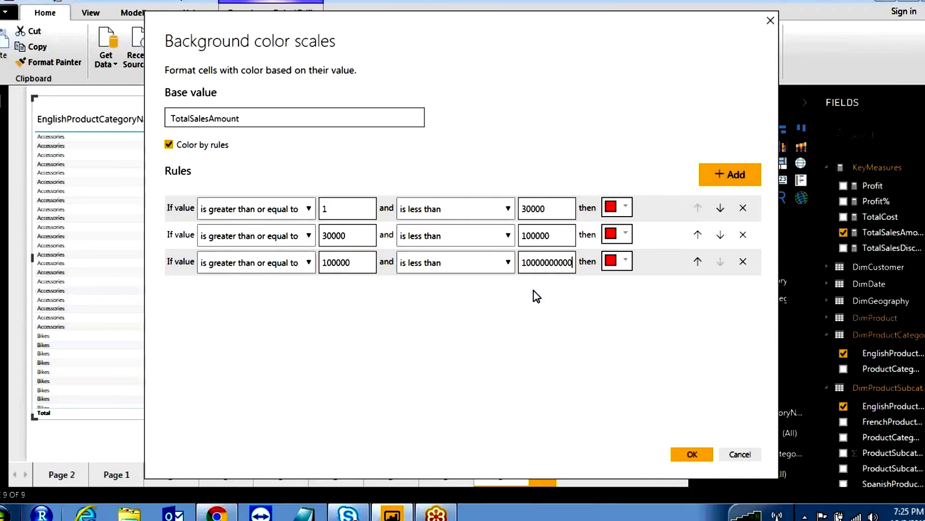
click(508, 262)
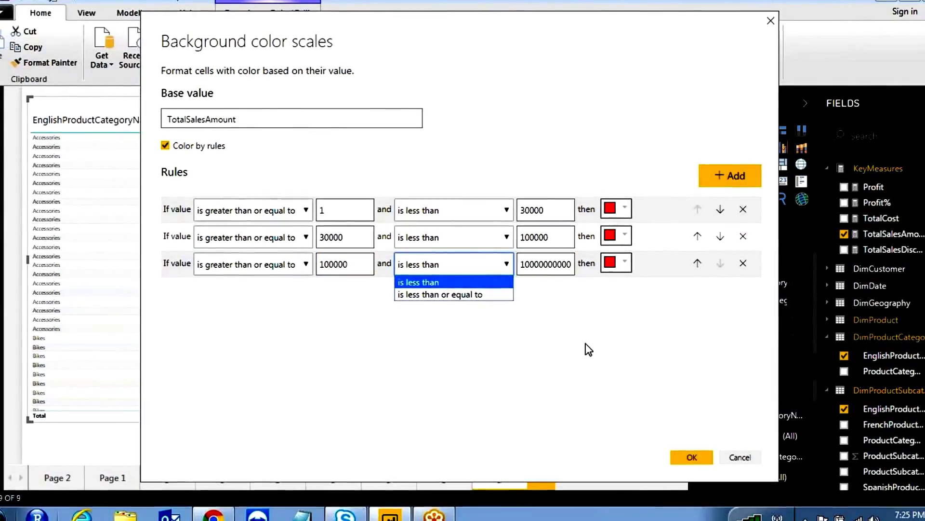
click(585, 349)
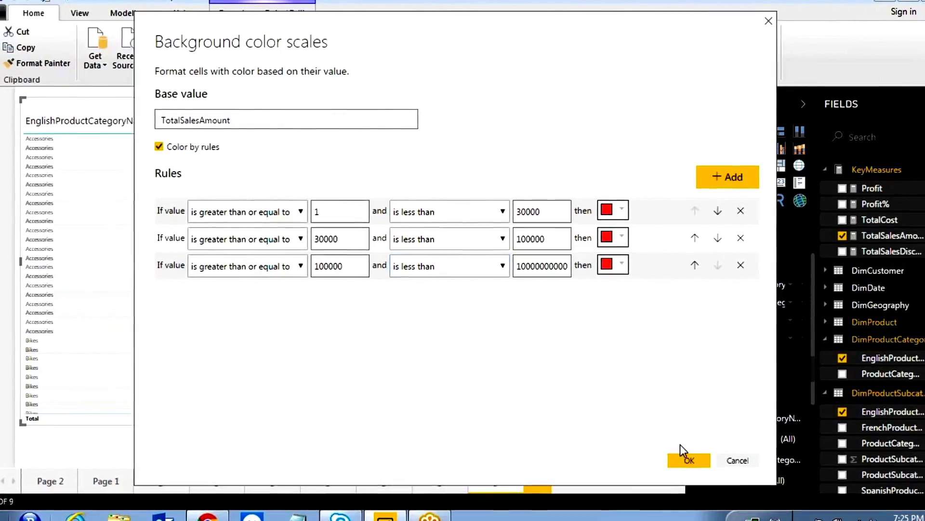
- Apply the three background color rules to TotalSalesAmount and check the shading throughout the table
click(688, 460)
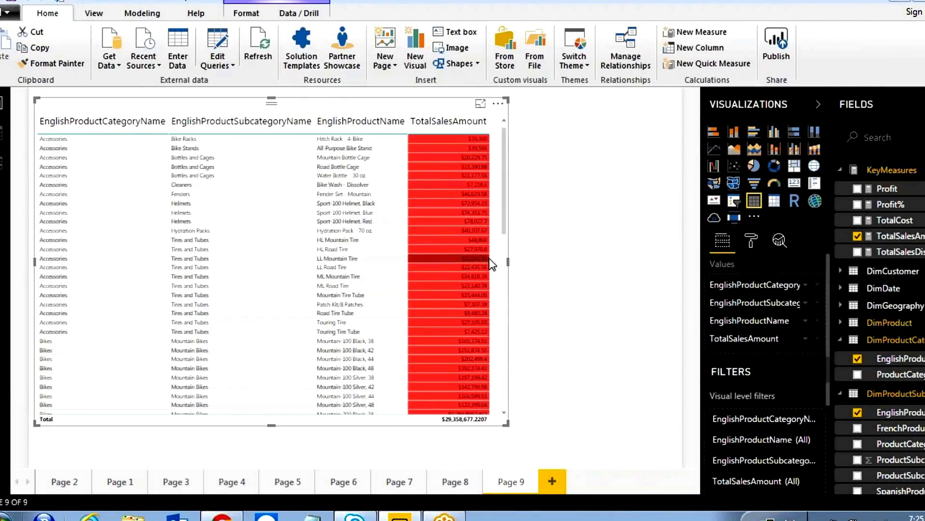
scroll(491, 264, down, 15)
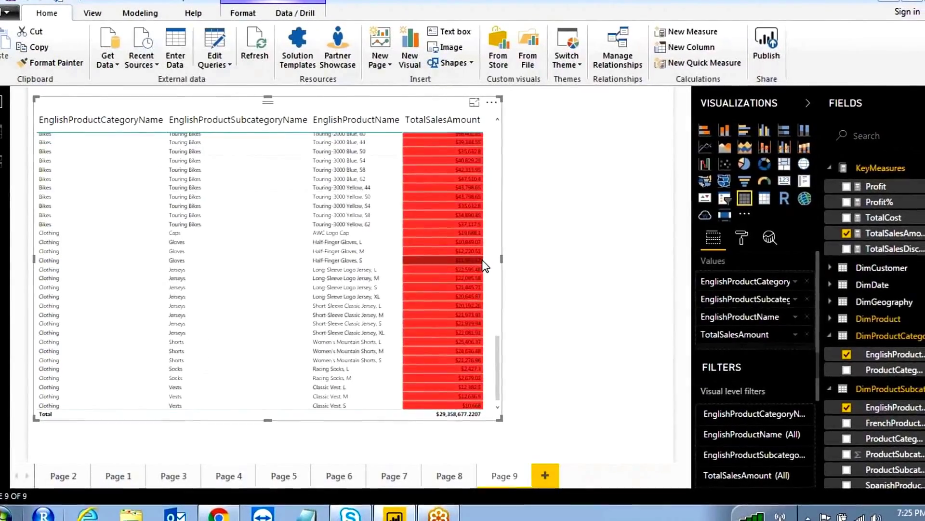
scroll(483, 280, up, 15)
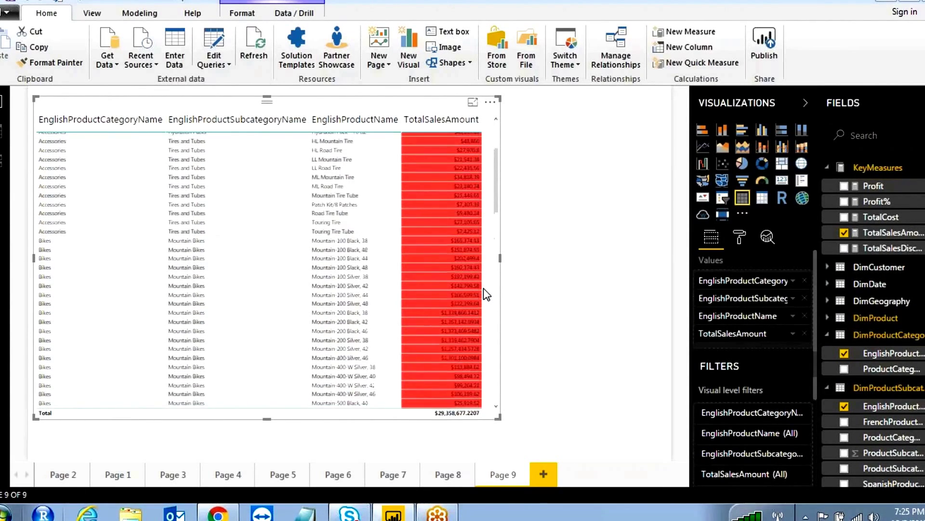
scroll(484, 288, up, 5)
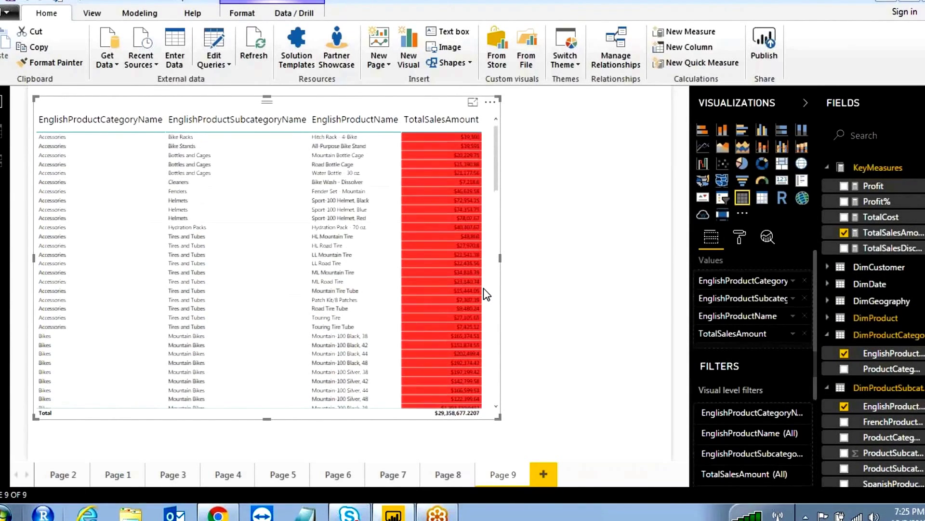
- Color the TotalSalesAmount rule for 30000 to 100000 yellow and the rule from 100000 upward light blue, and apply both
click(795, 333)
mouse_move(742, 402)
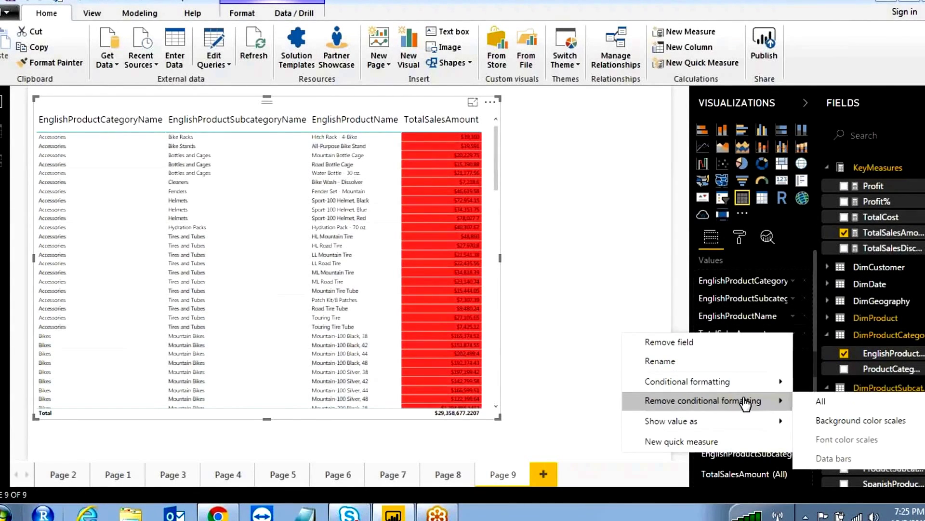
mouse_move(781, 380)
click(832, 380)
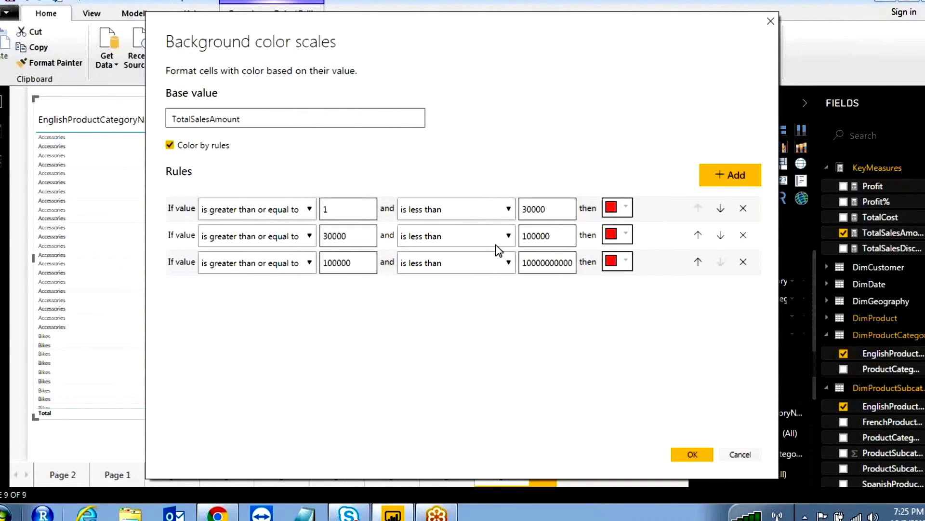
click(626, 234)
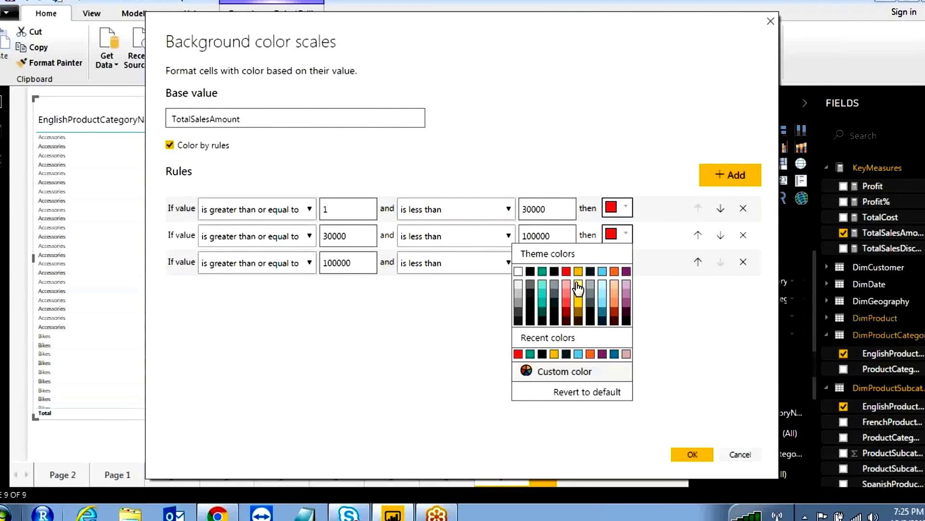
click(577, 285)
click(625, 261)
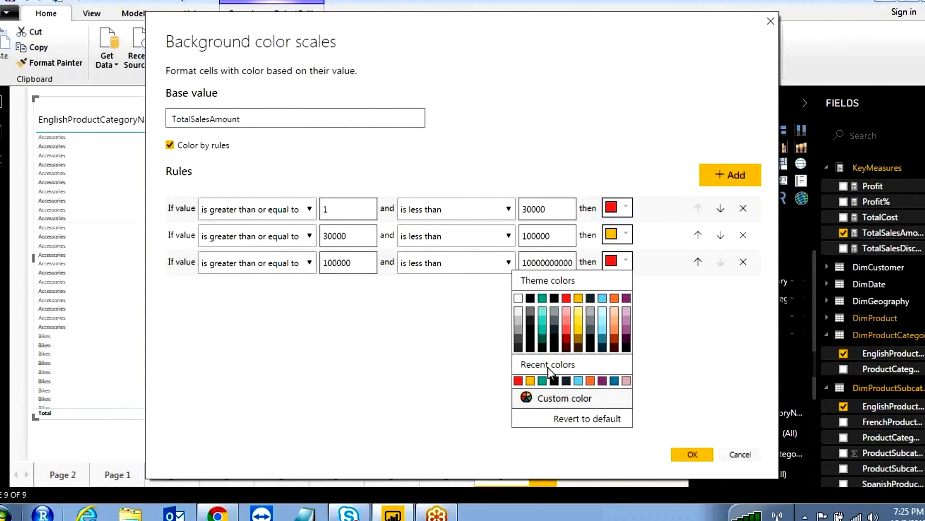
click(605, 316)
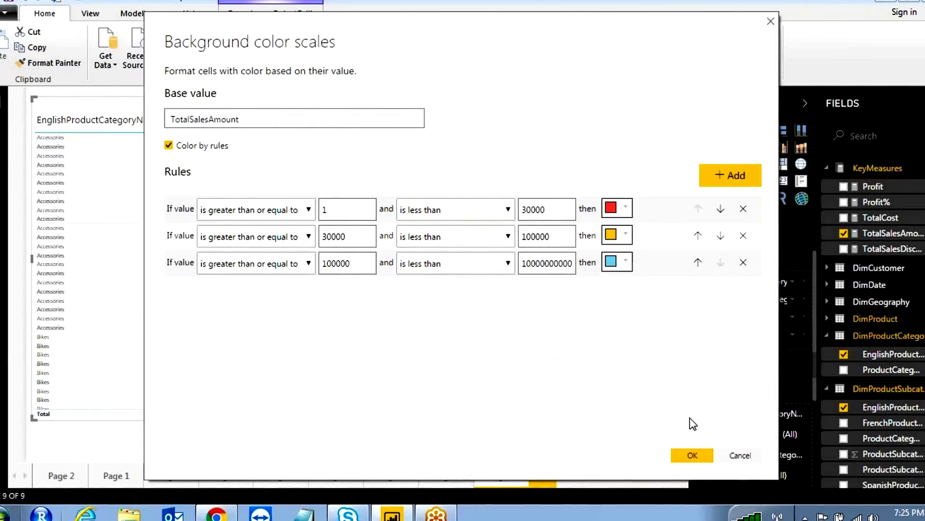
click(691, 455)
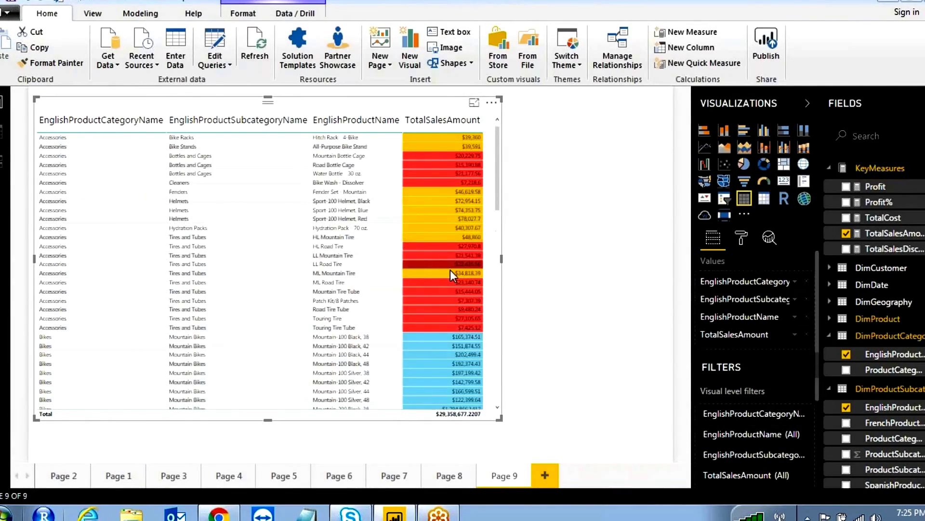
scroll(450, 270, down, 1)
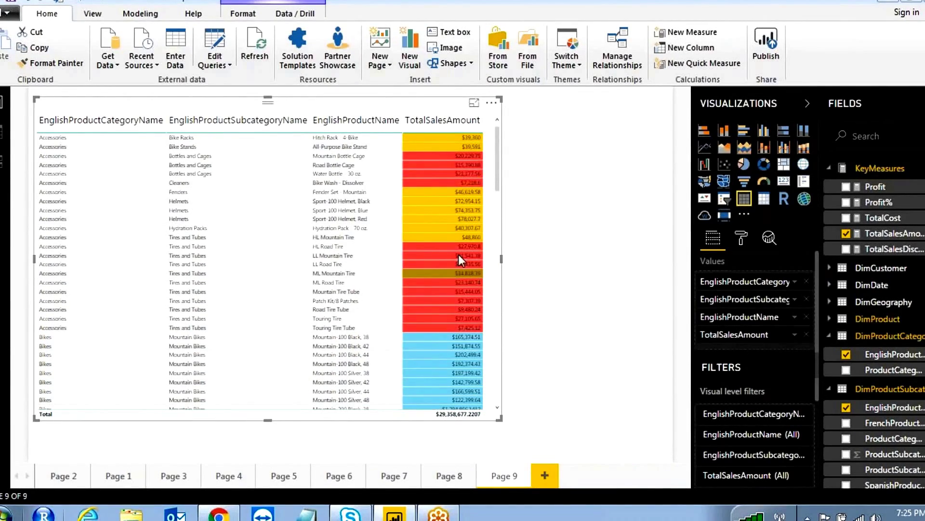
scroll(462, 160, up, 1)
mouse_move(462, 162)
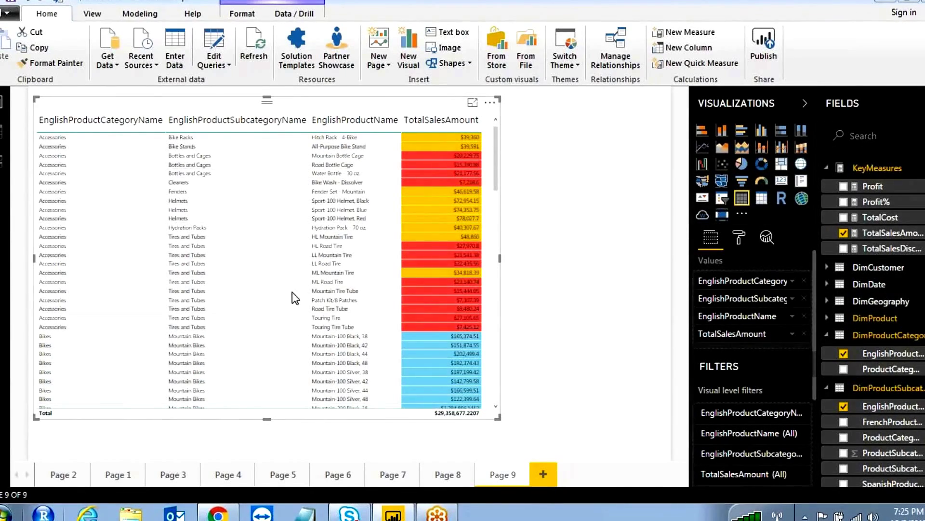
- Start font color scales for TotalSalesAmount, coloring by rules, and add two more rules to make three
click(792, 337)
mouse_move(719, 386)
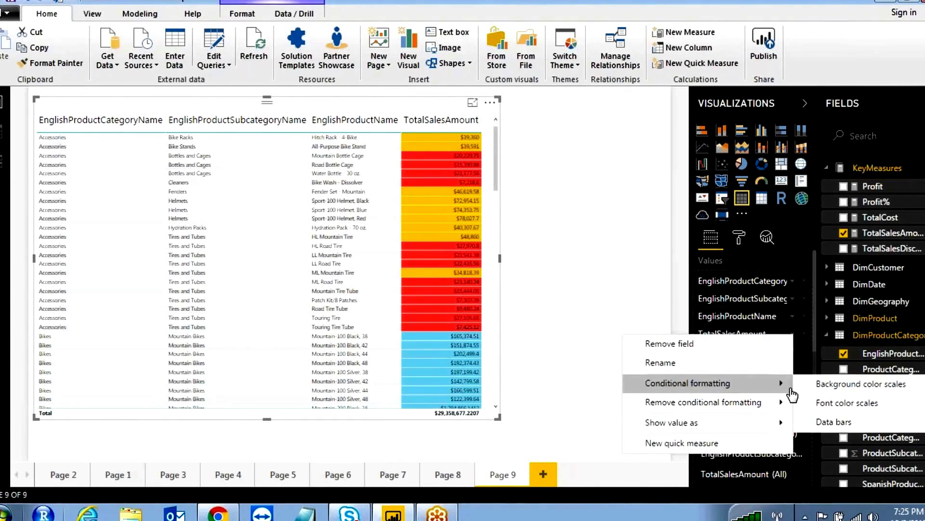
click(829, 403)
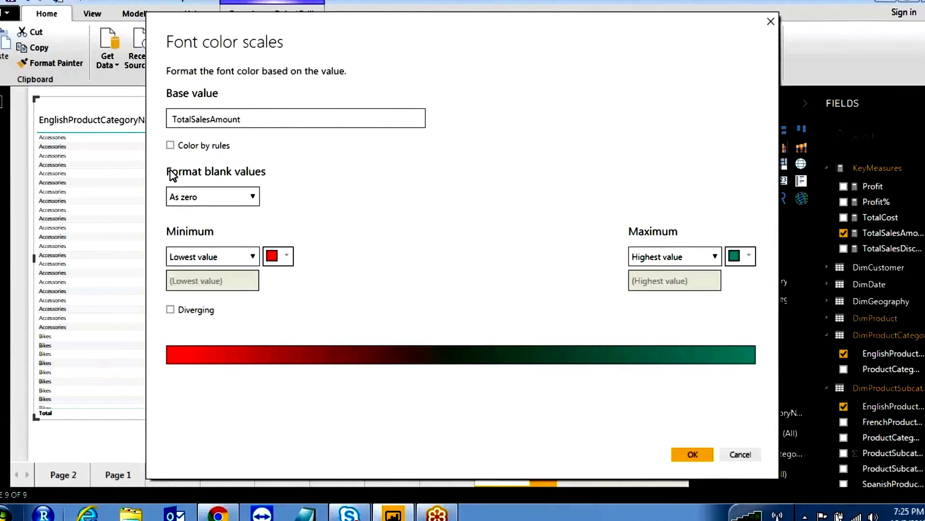
click(171, 145)
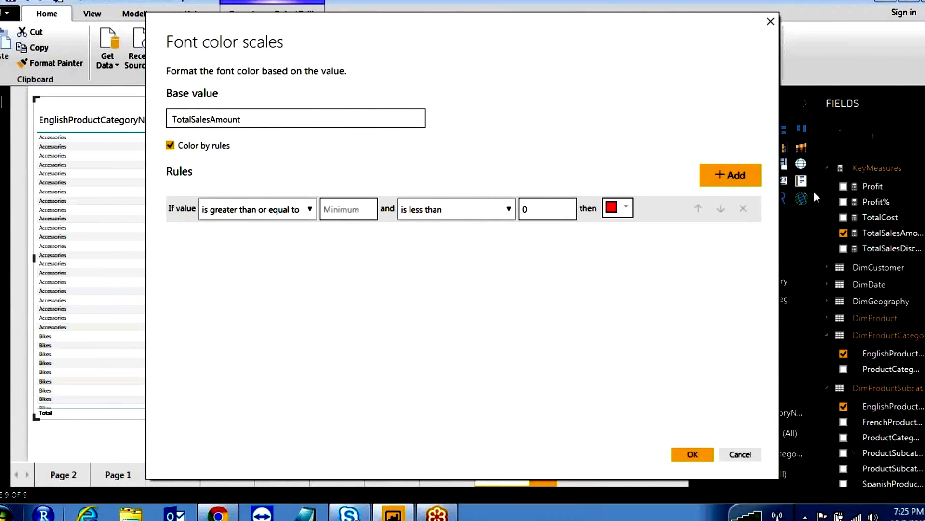
click(750, 177)
click(750, 177)
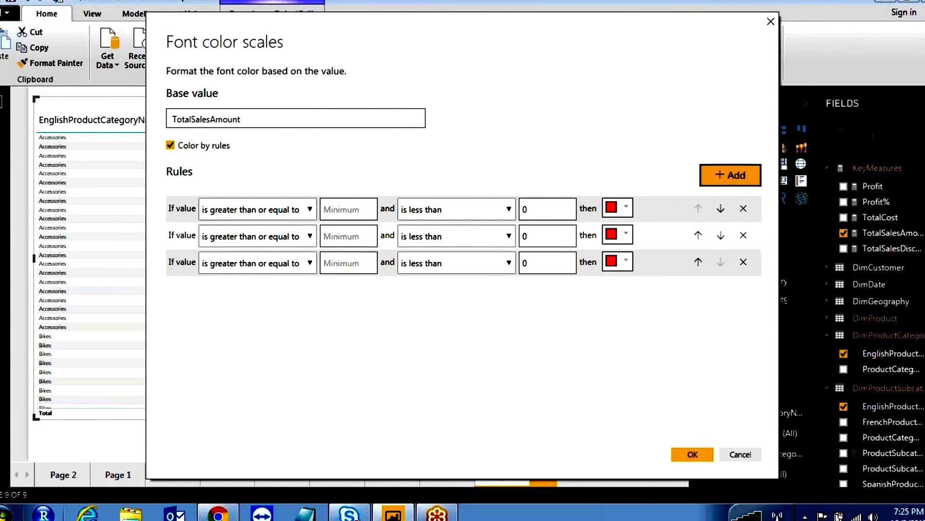
- Set the first font color rule's range from 1 to less than 30000
click(379, 212)
text(1)
key(Tab)
key(Tab)
key(BackSpace)
text(30000)
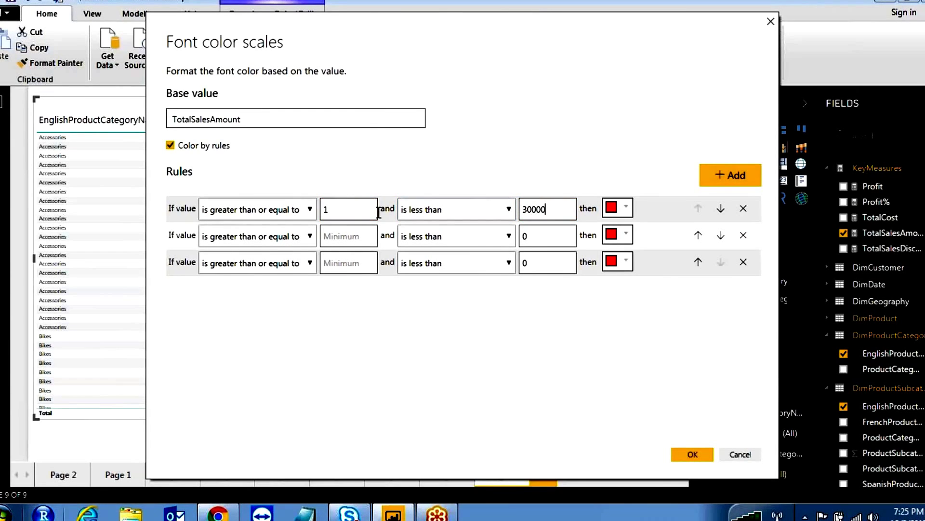
- Set the second font color rule's range from 30000 to less than 100000
key(Tab)
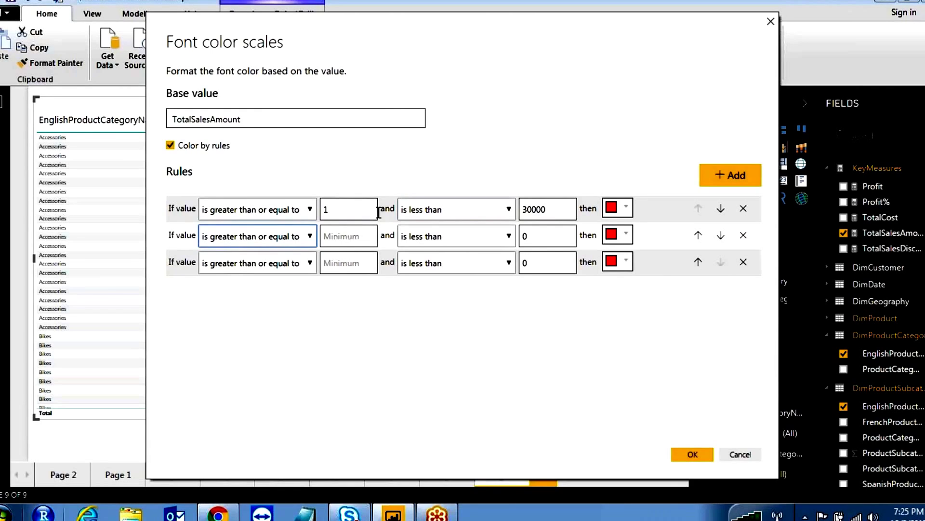
key(Tab)
text(3)
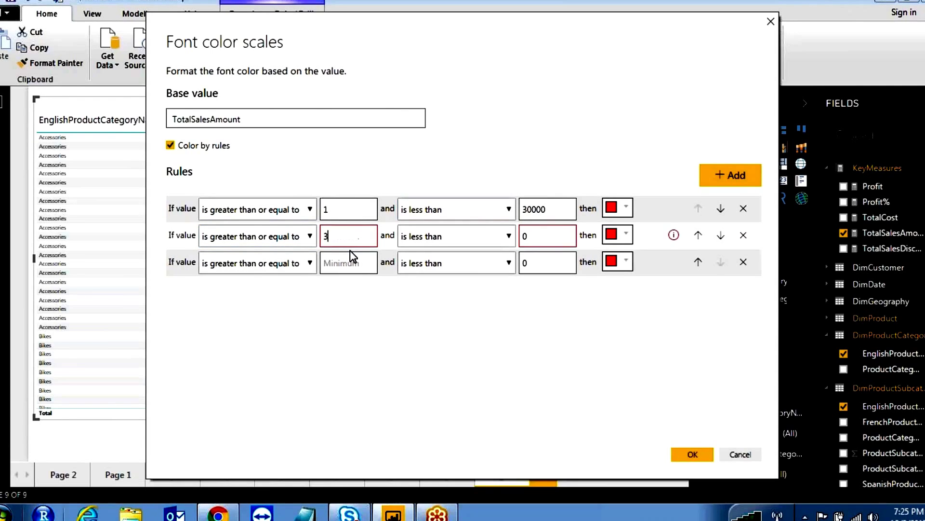
key(Tab)
key(Tab)
key(ctrl+a)
text(100000)
key(Tab)
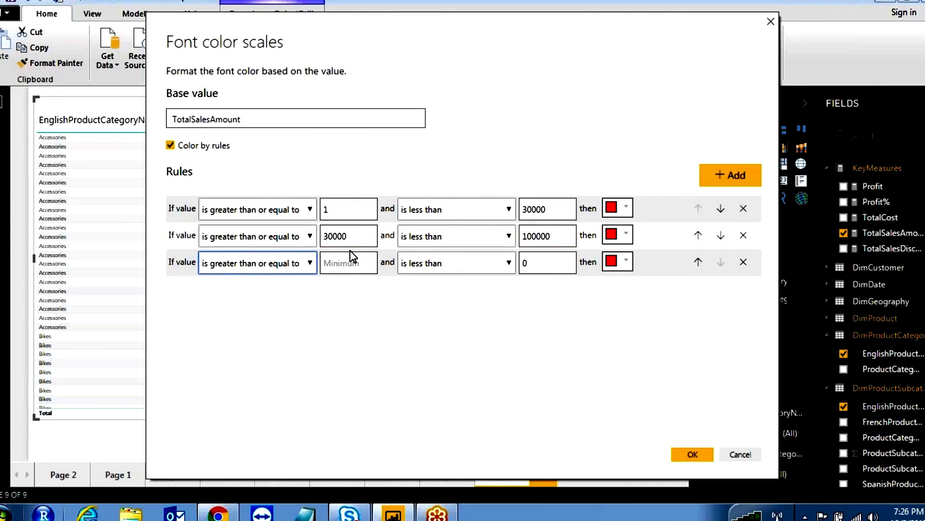
click(356, 263)
text(100000)
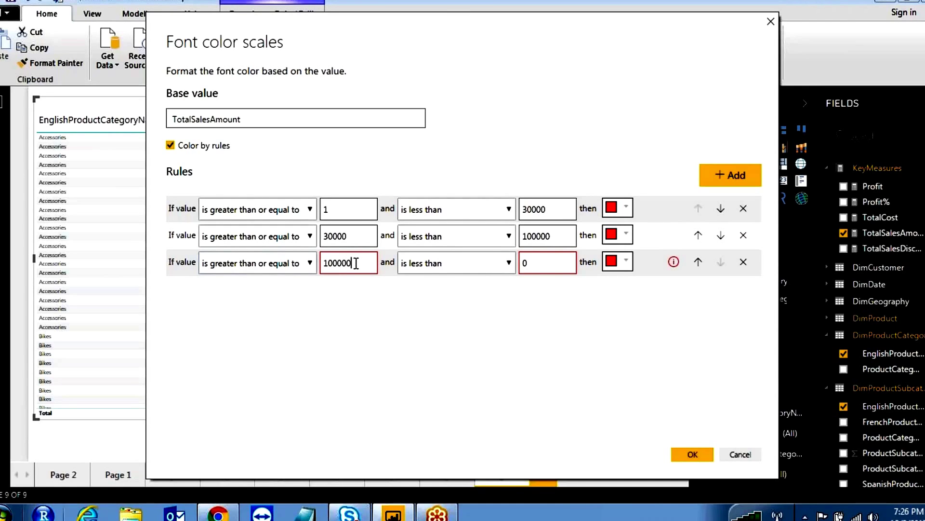
key(Tab)
key(Tab)
key(BackSpace)
text(10000000000000)
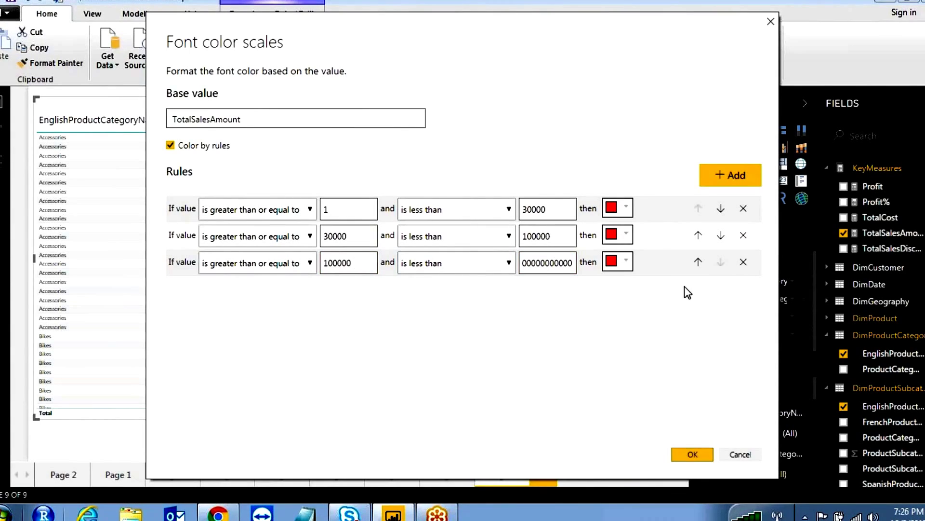
- Color the first font rule yellow, the second black and the third red, and apply the rules to TotalSalesAmount
click(628, 240)
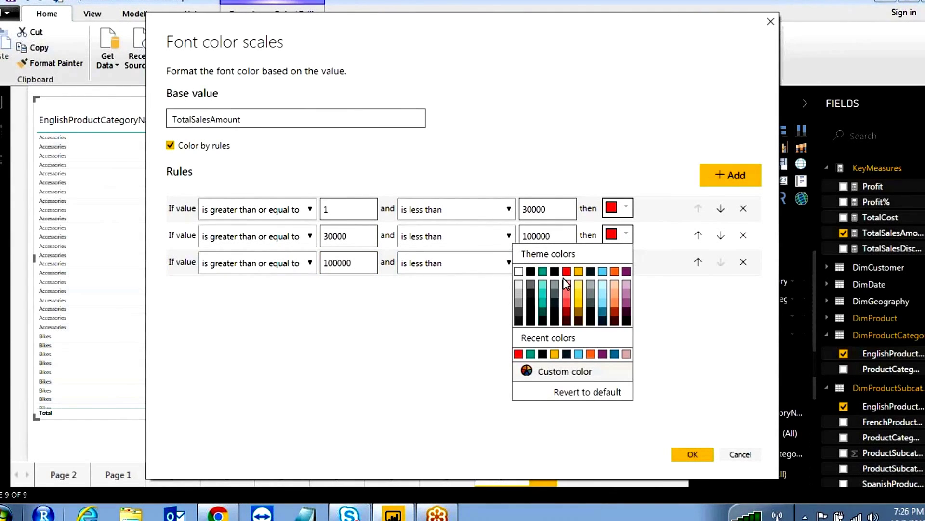
click(530, 272)
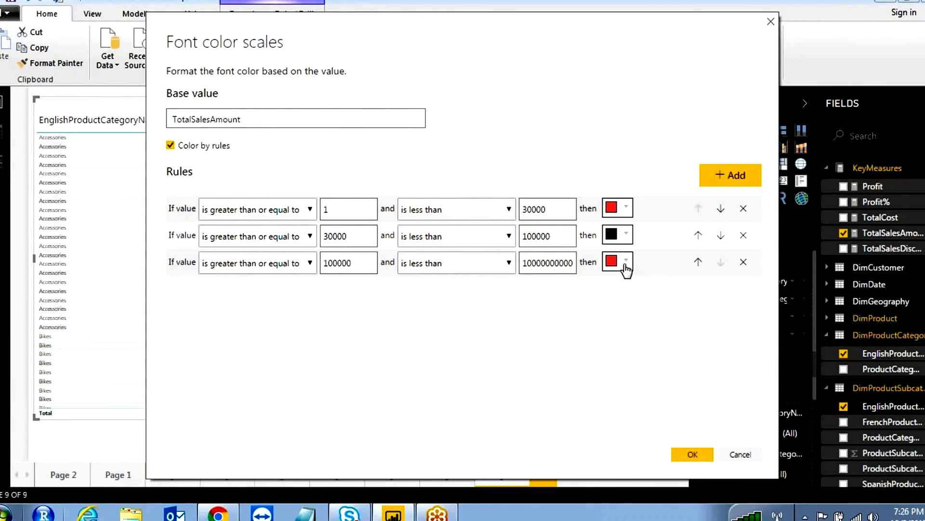
click(625, 262)
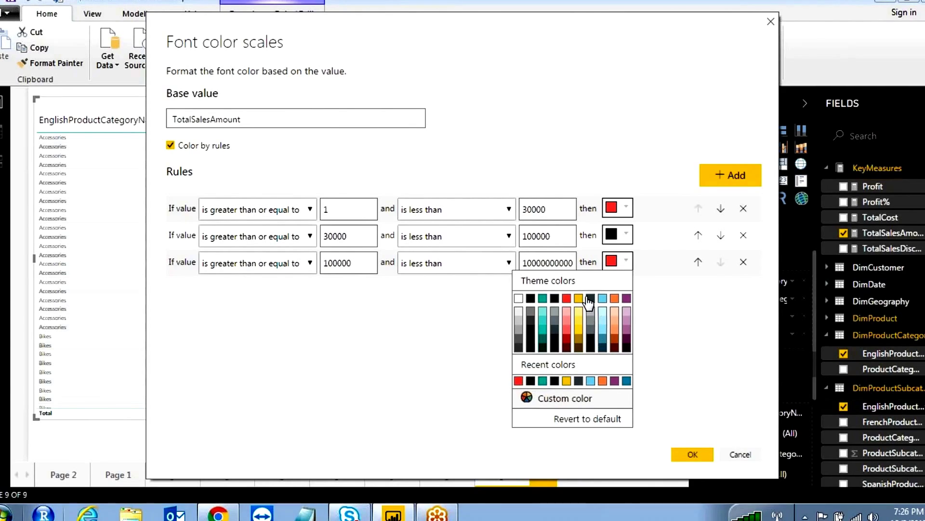
click(567, 298)
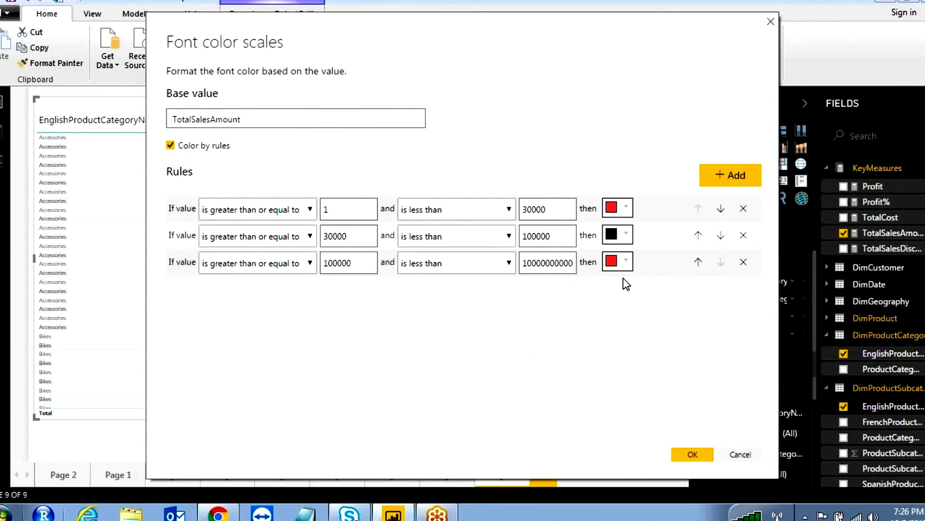
click(621, 208)
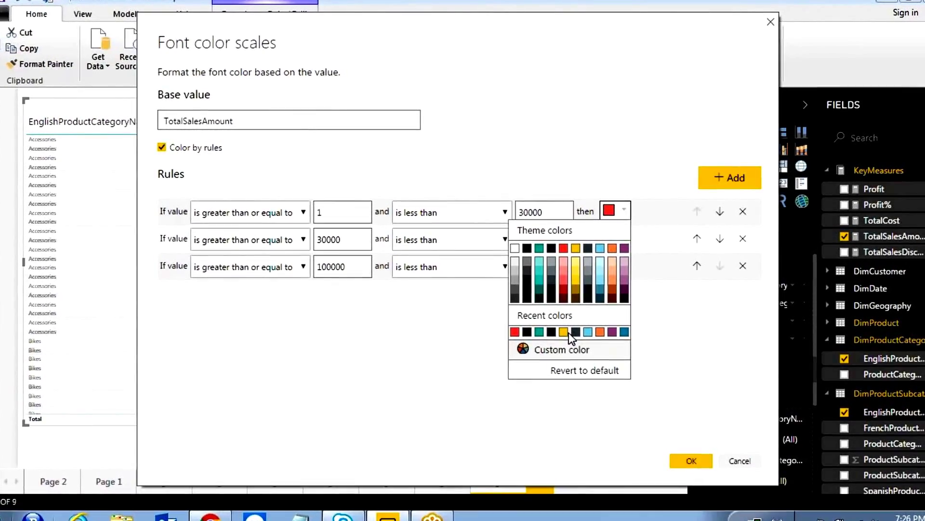
click(567, 329)
click(684, 464)
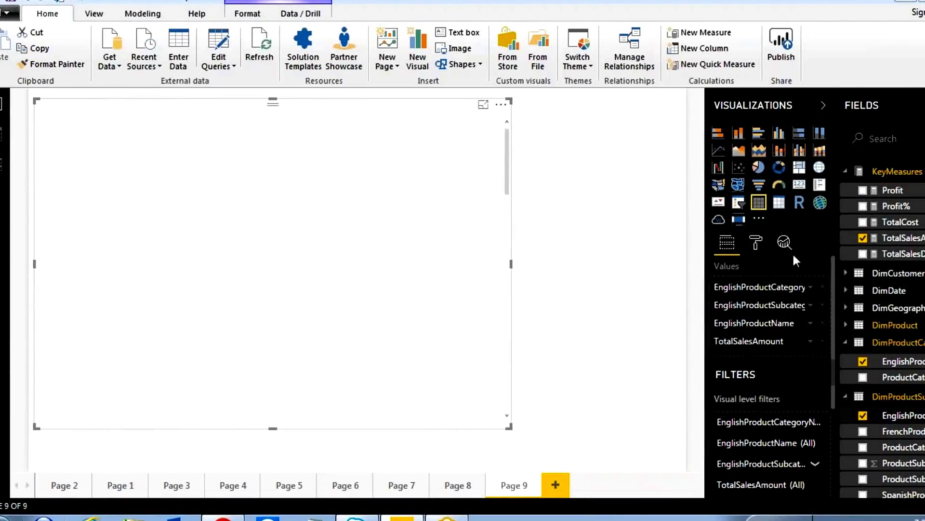
drag(505, 162, 495, 134)
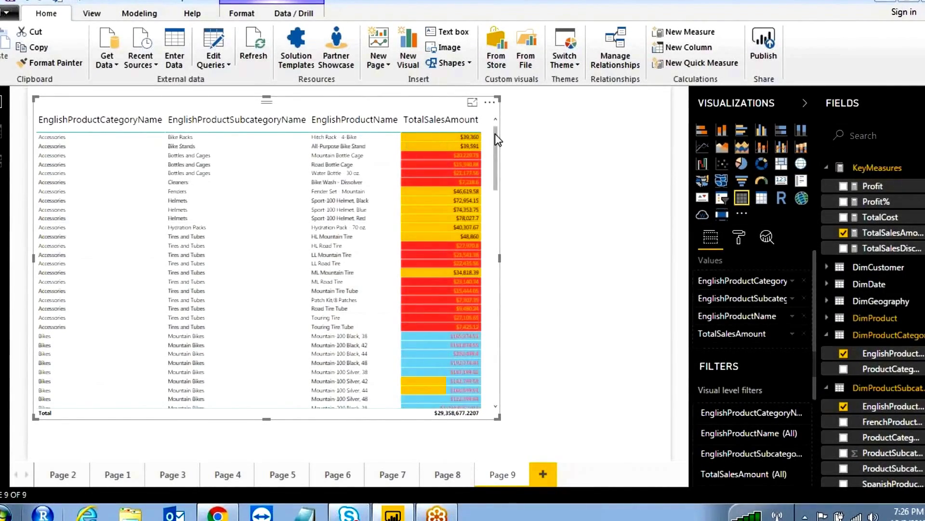
- Open the data bars settings for TotalSalesAmount, move the dialog clear of the table and enable showing the bar only
click(792, 333)
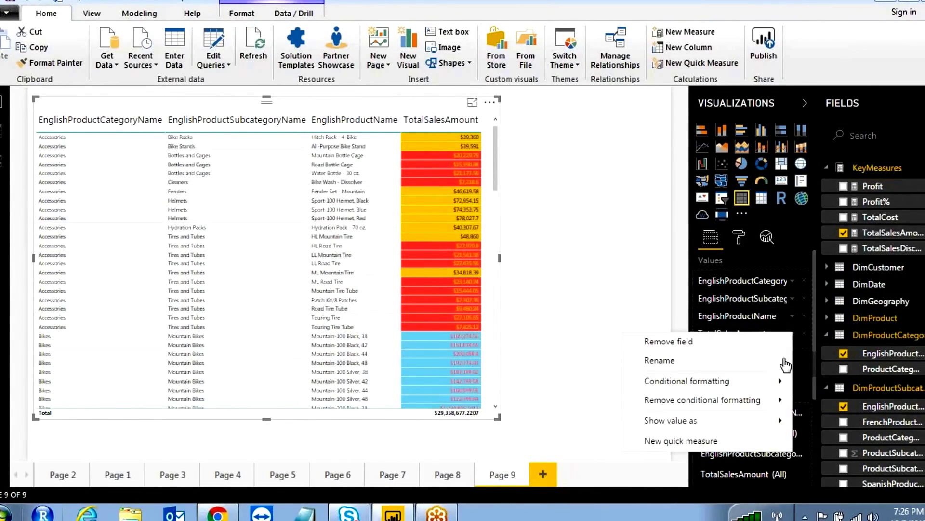
mouse_move(759, 383)
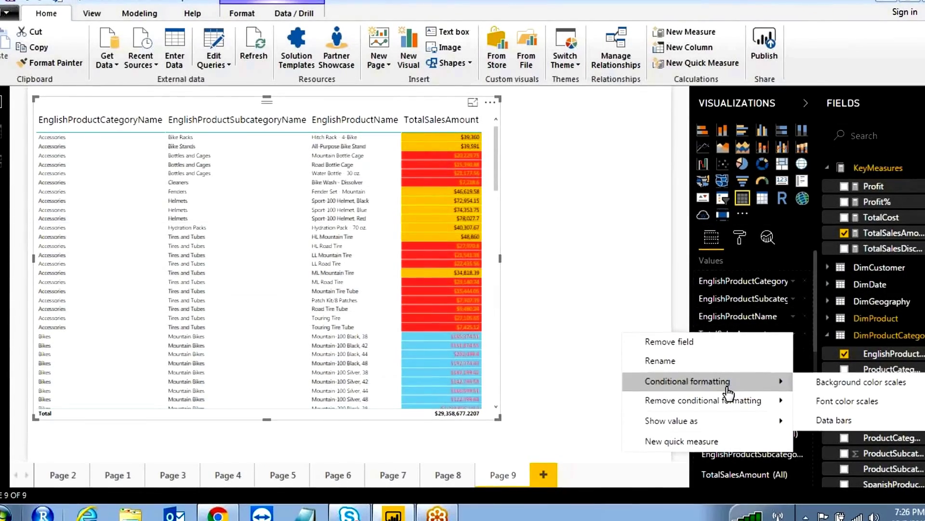
click(848, 424)
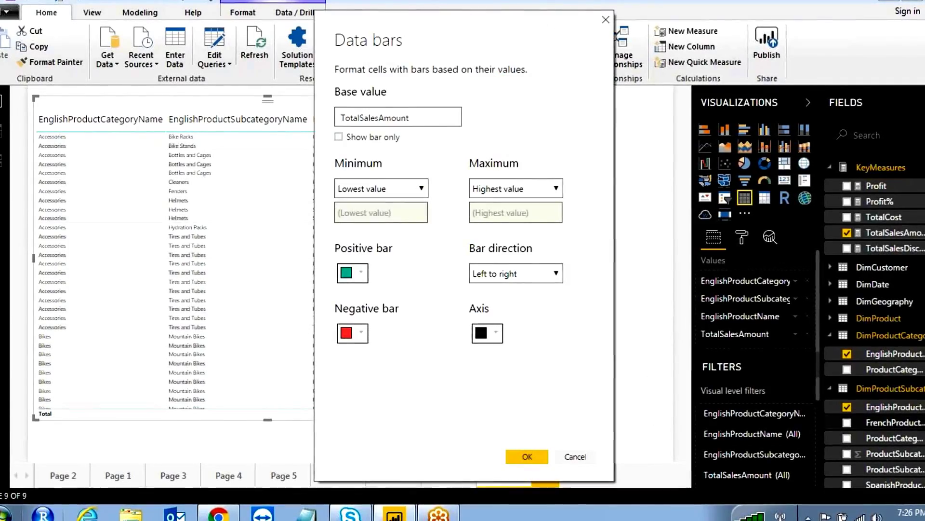
drag(539, 40, 712, 43)
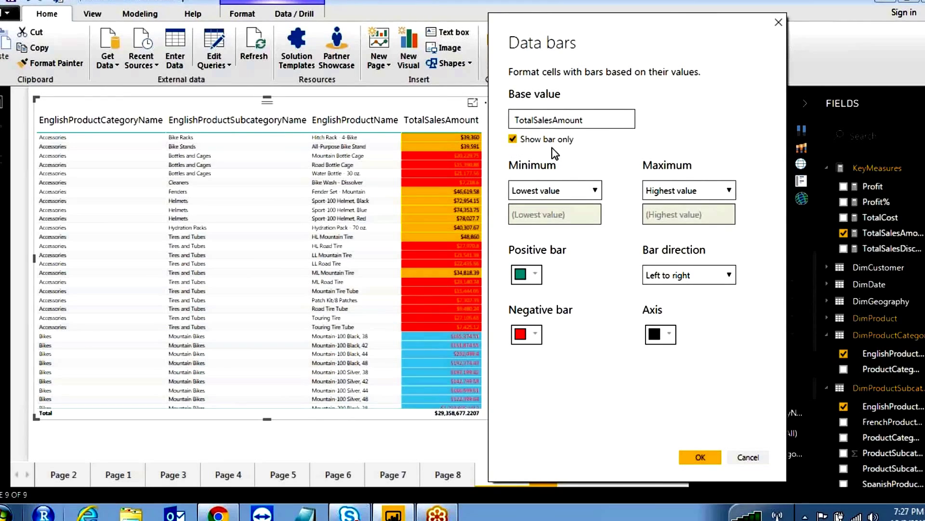
- Keep the data bars' minimum at Lowest value and maximum at Highest value, and apply the bars to TotalSalesAmount
click(563, 193)
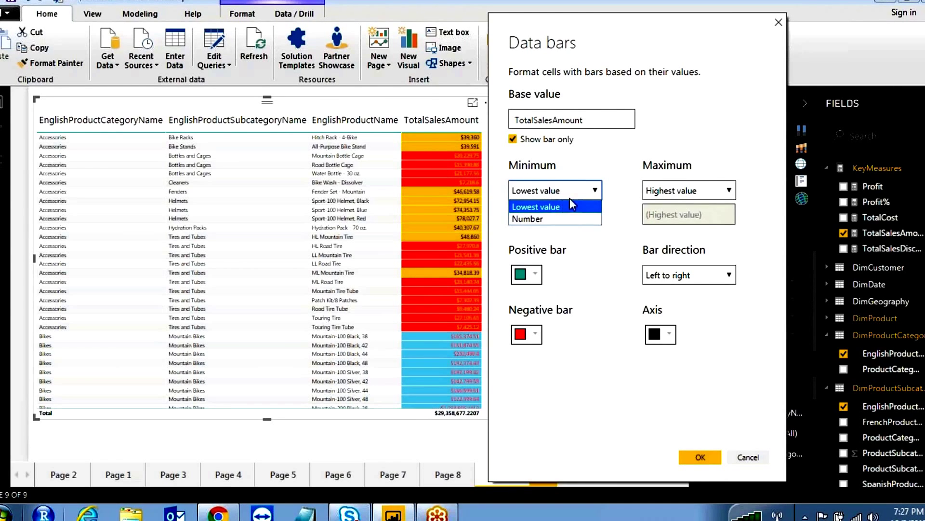
click(571, 205)
click(693, 189)
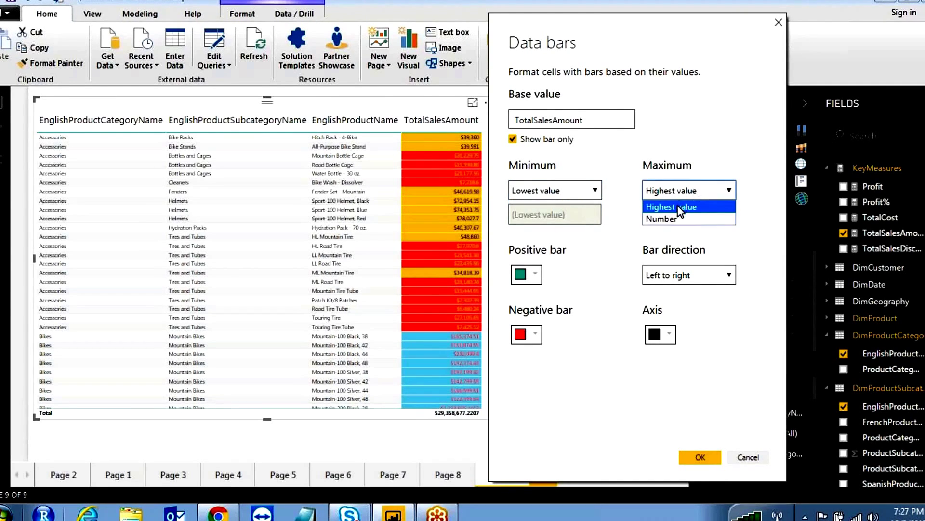
click(680, 207)
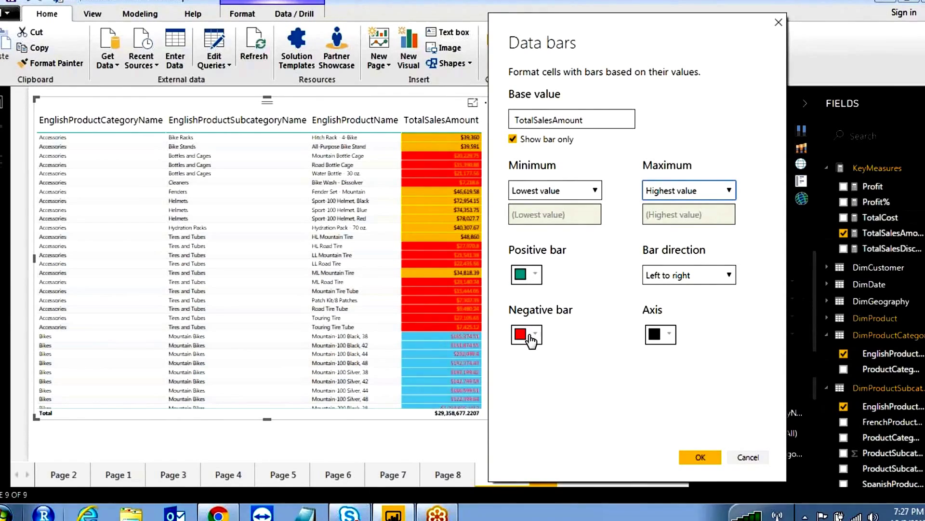
click(702, 458)
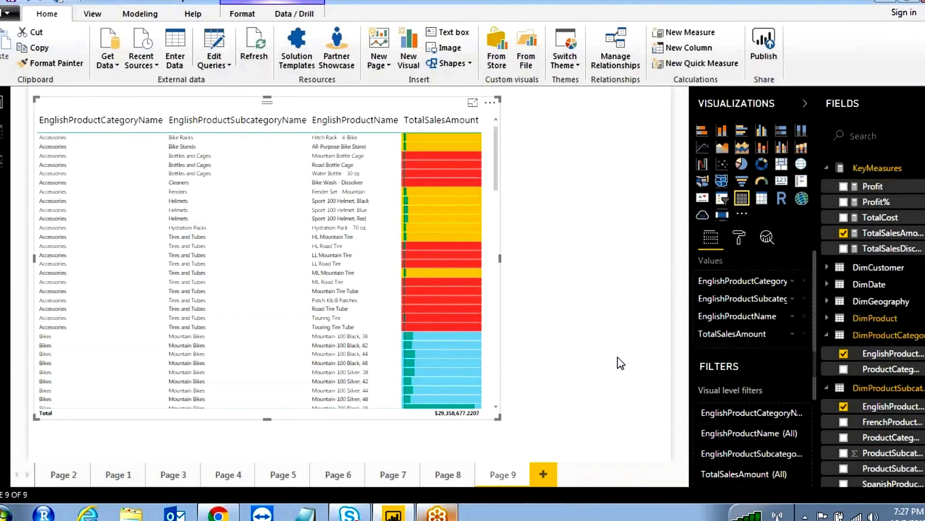
mouse_move(495, 154)
mouse_down()
mouse_move(488, 246)
mouse_move(495, 145)
mouse_up()
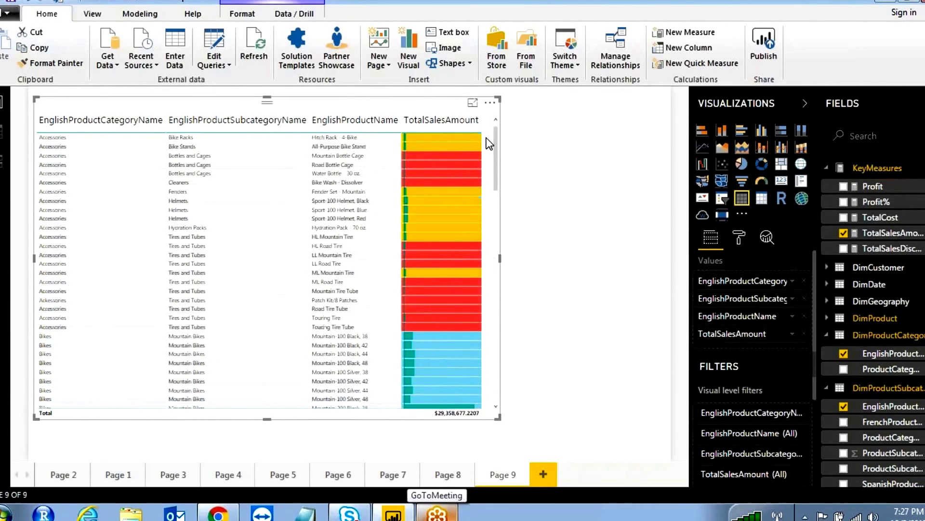
- Remove the background color scales and the font color scales from TotalSalesAmount
click(794, 335)
mouse_move(753, 406)
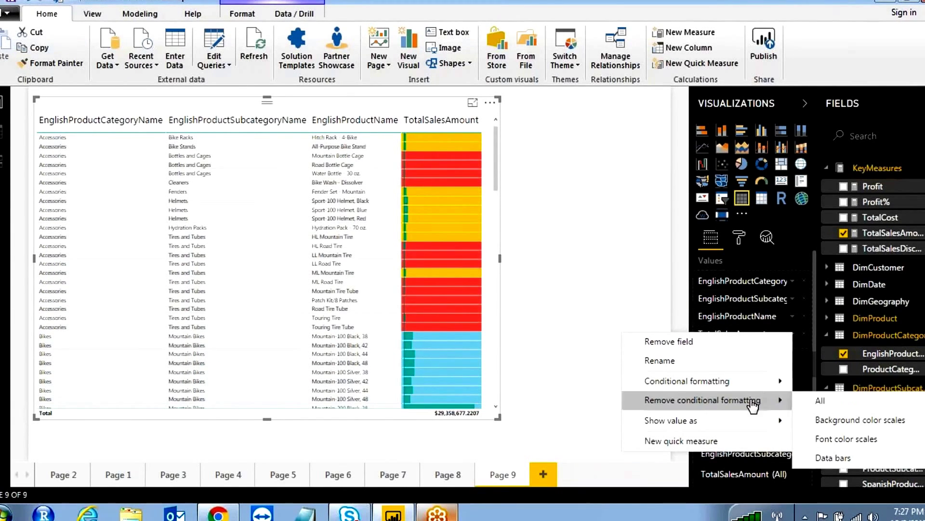
click(844, 424)
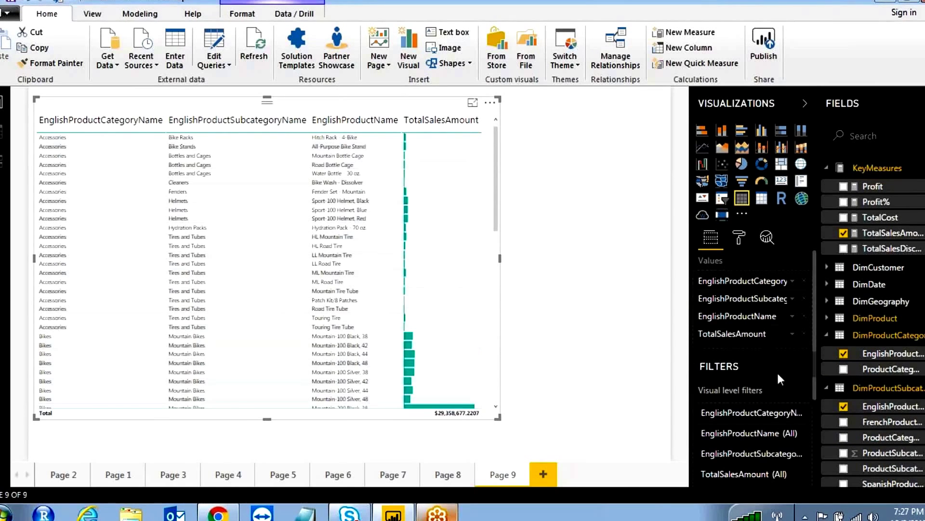
click(793, 334)
mouse_move(723, 400)
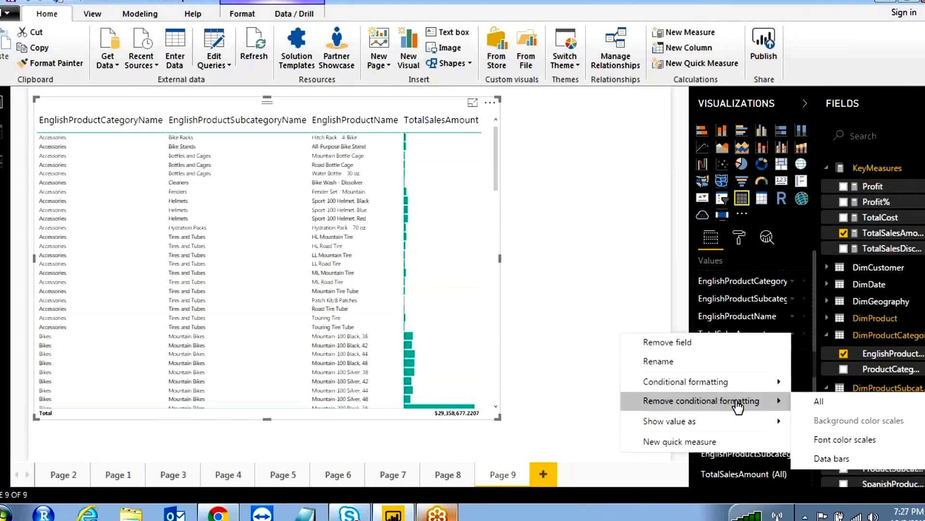
click(844, 439)
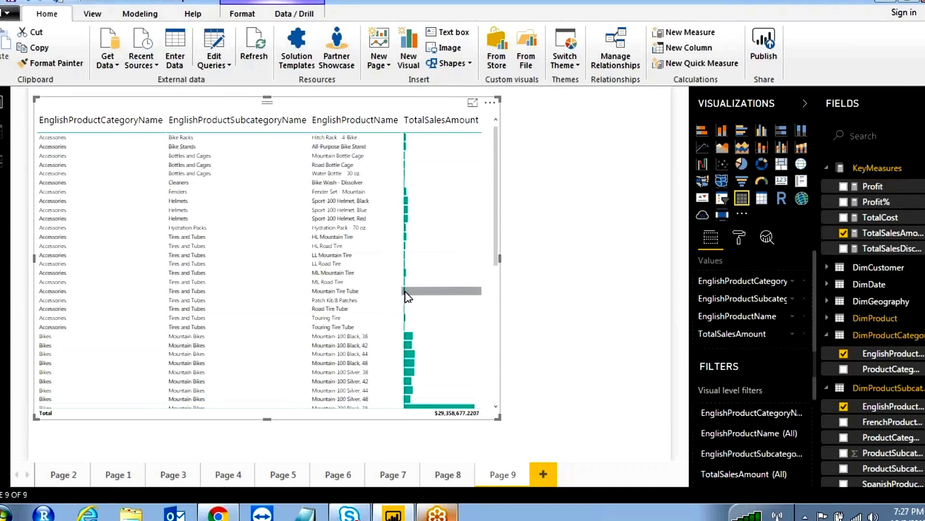
- Examine the data bars among the bikes, outlining the Mountain-200 Black, 38 bar in red with a line leading from its end
drag(496, 162, 482, 191)
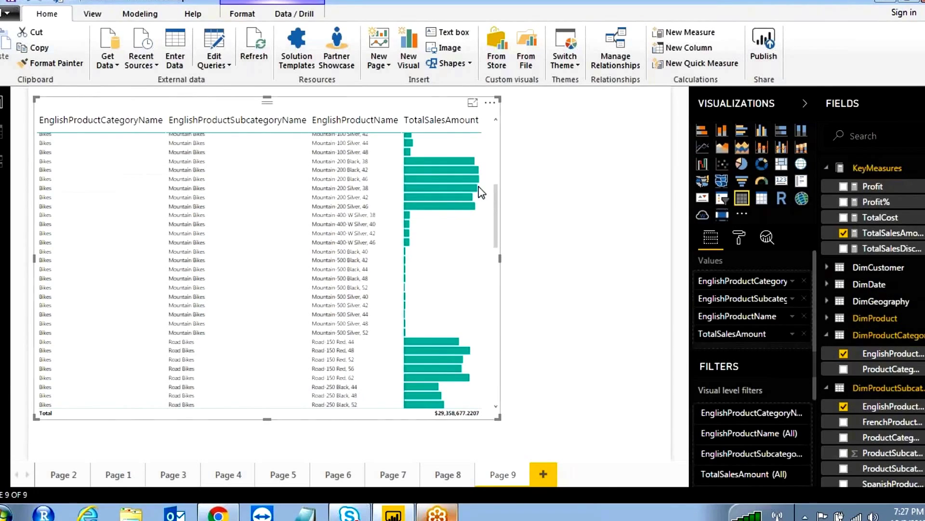
click(405, 160)
mouse_move(422, 164)
mouse_down()
mouse_move(478, 161)
mouse_move(405, 159)
mouse_up()
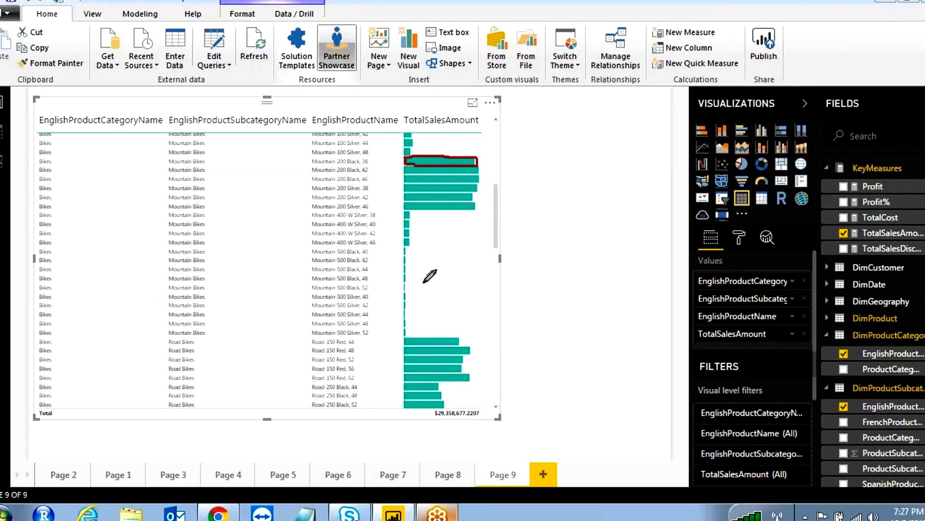
drag(492, 159, 565, 197)
drag(477, 157, 491, 160)
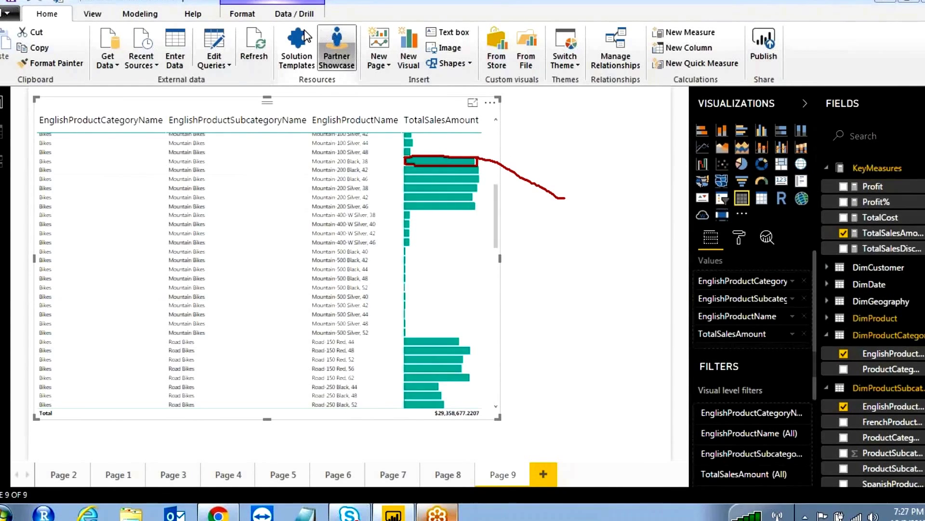
- Open the data bars settings for TotalSalesAmount, circle the Positive bar and Negative bar colors in red, and clear the markings
click(792, 334)
mouse_move(737, 403)
mouse_move(762, 383)
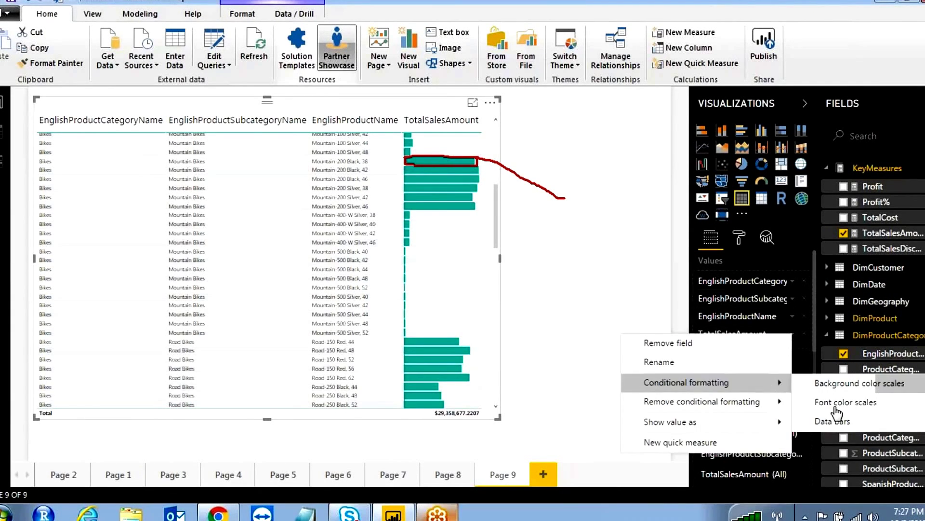
click(830, 414)
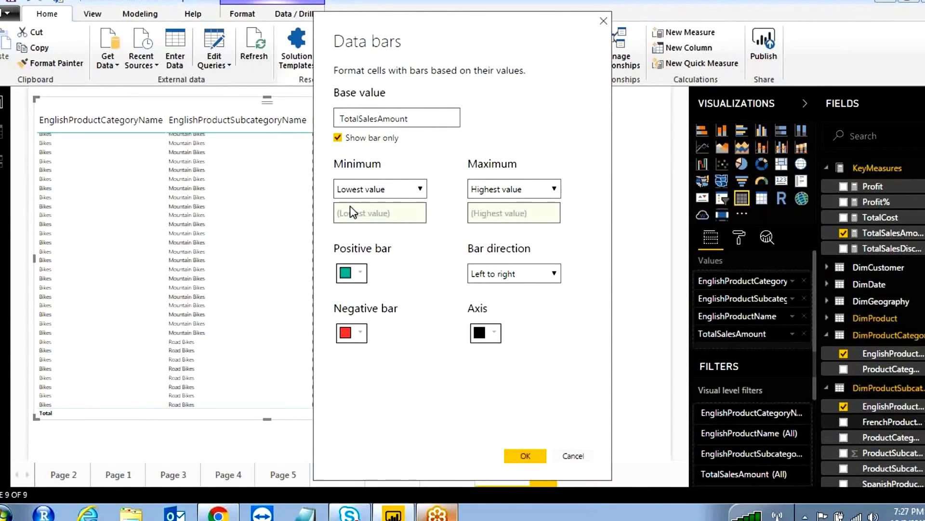
mouse_move(374, 258)
mouse_down()
mouse_move(338, 260)
mouse_move(349, 285)
mouse_move(372, 261)
mouse_up()
mouse_move(358, 319)
mouse_down()
mouse_move(329, 319)
mouse_move(321, 341)
mouse_up()
drag(377, 353, 340, 314)
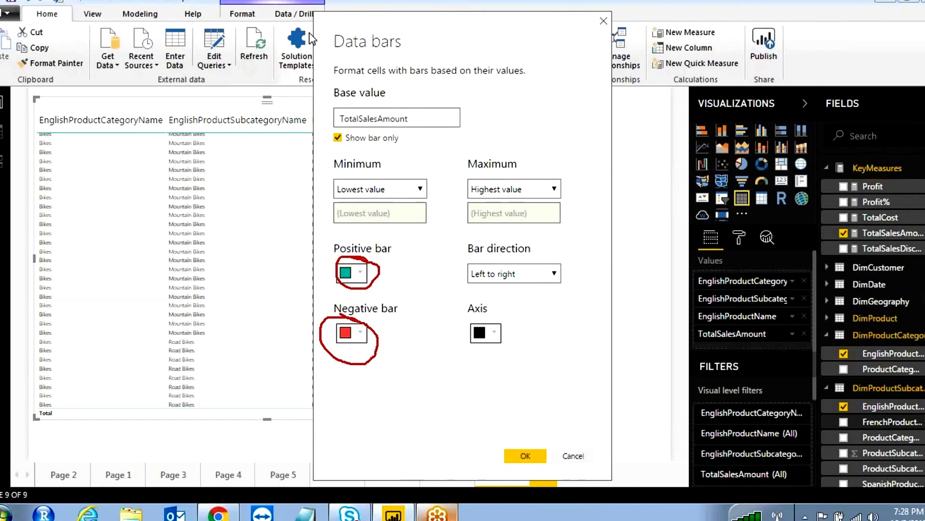
key(Escape)
- Set the data bars' minimum to the number 10000 and maximum to the number 1000000, apply them, and check the Mountain-100 Black, 38 bar
click(394, 189)
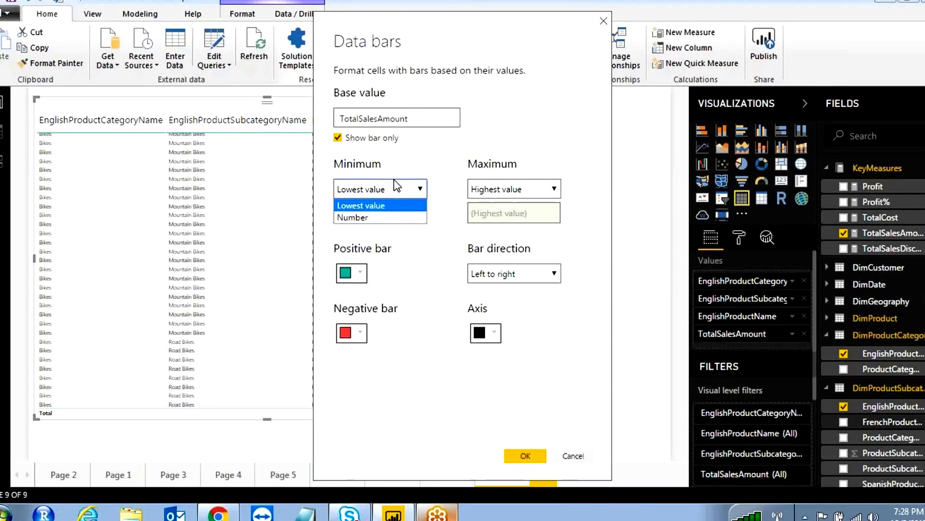
click(385, 215)
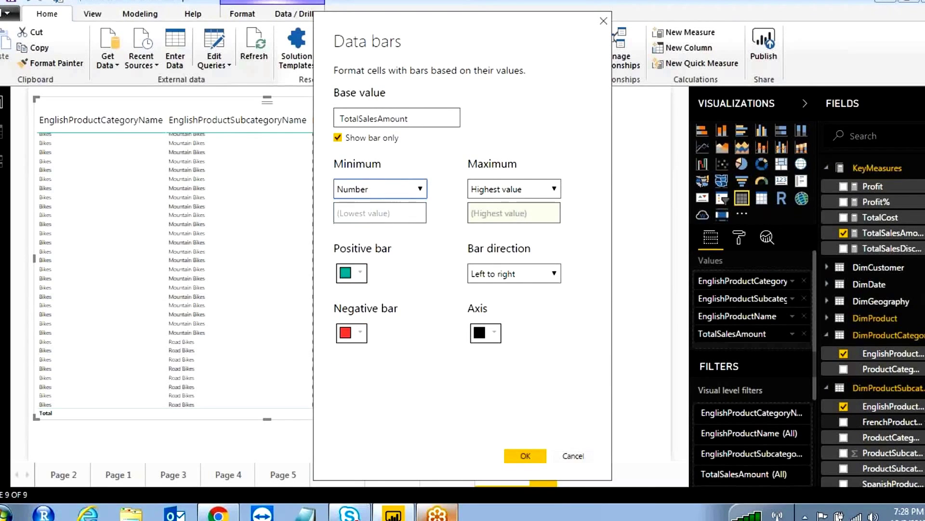
click(504, 189)
click(506, 215)
click(365, 210)
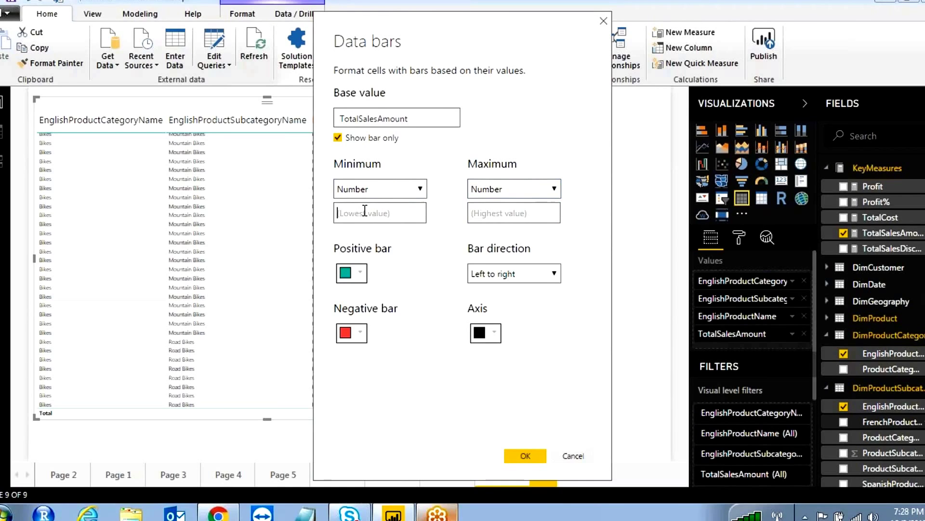
text(10000)
click(529, 213)
text(10000)
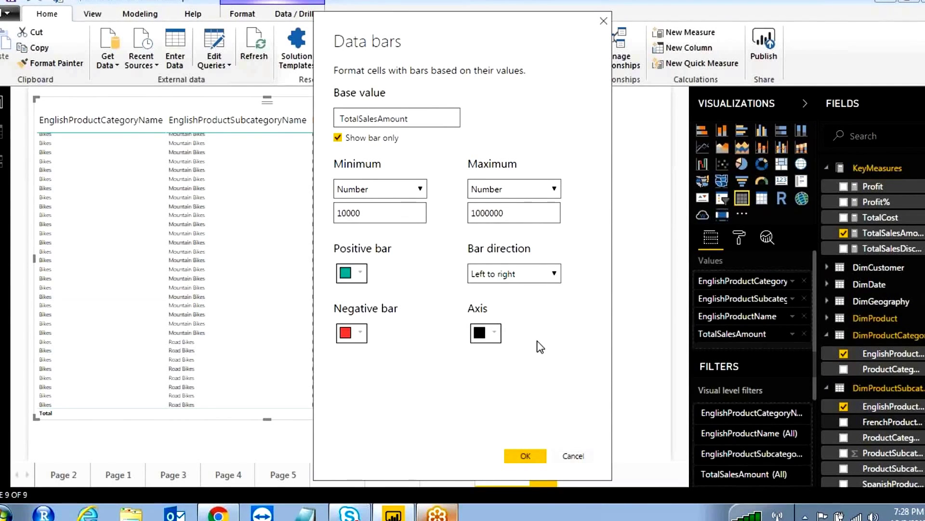
click(534, 453)
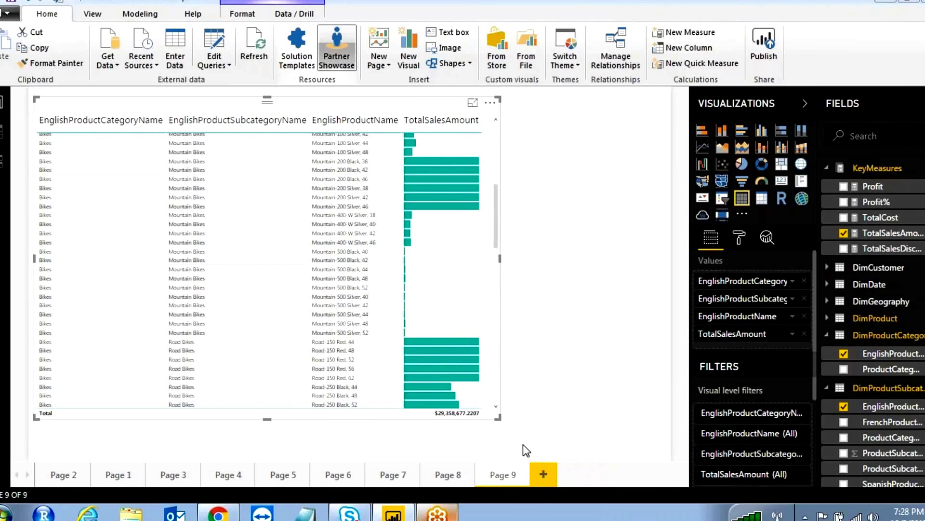
drag(496, 217, 491, 133)
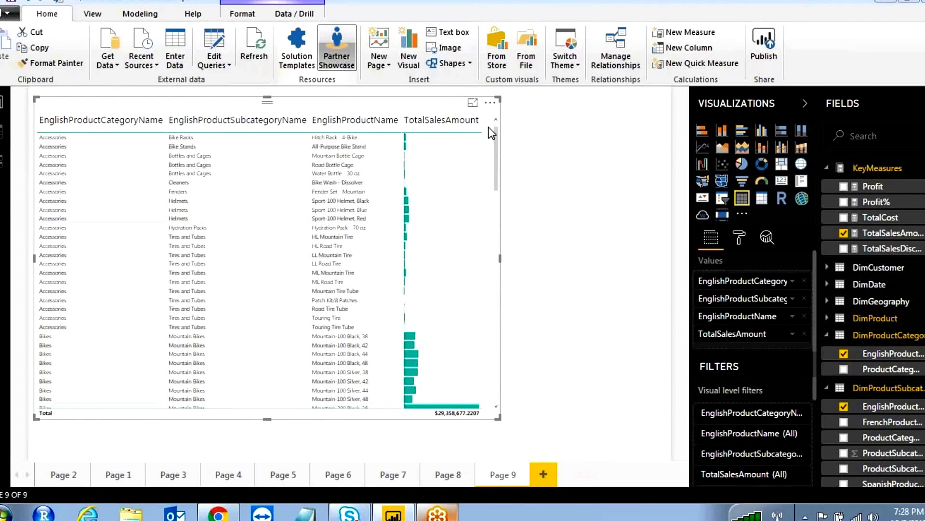
mouse_move(409, 341)
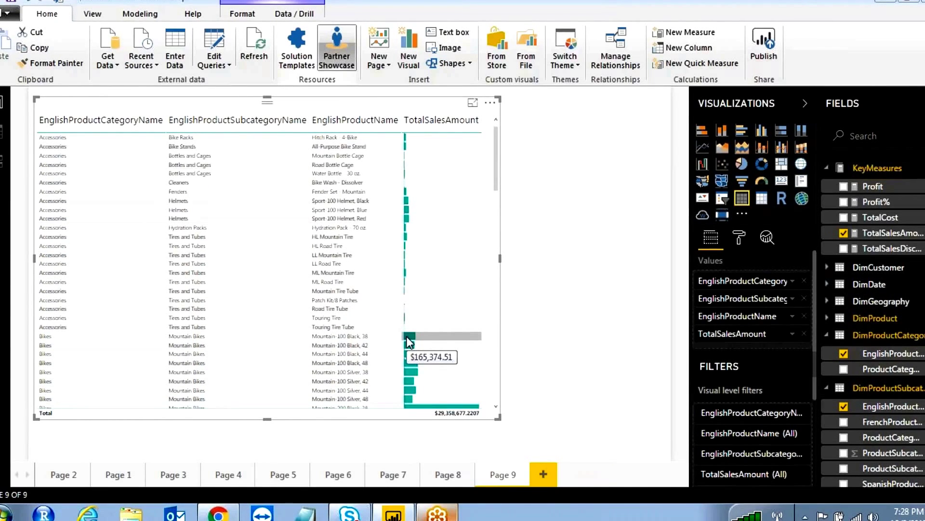
- Turn off showing the bar only in the TotalSalesAmount data bars, keep the direction at Left to right, and apply the change
click(792, 334)
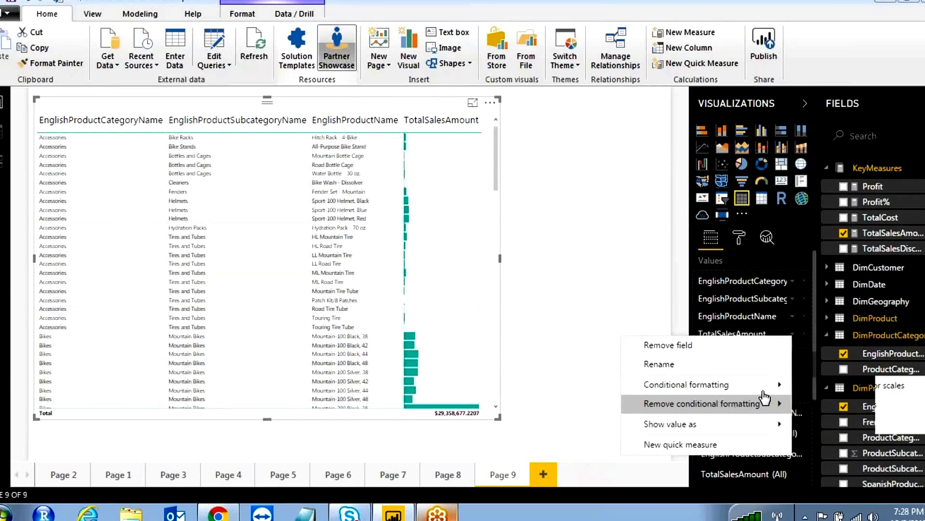
mouse_move(771, 384)
click(799, 423)
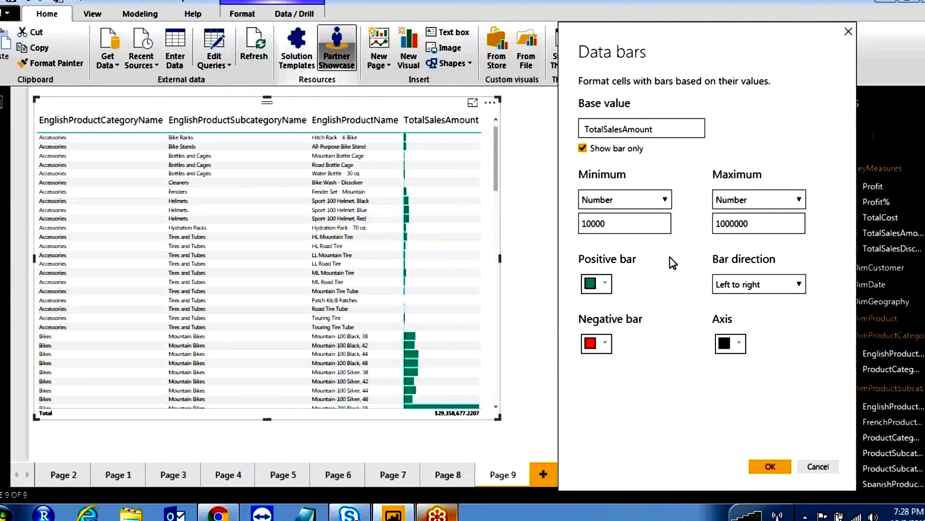
click(584, 149)
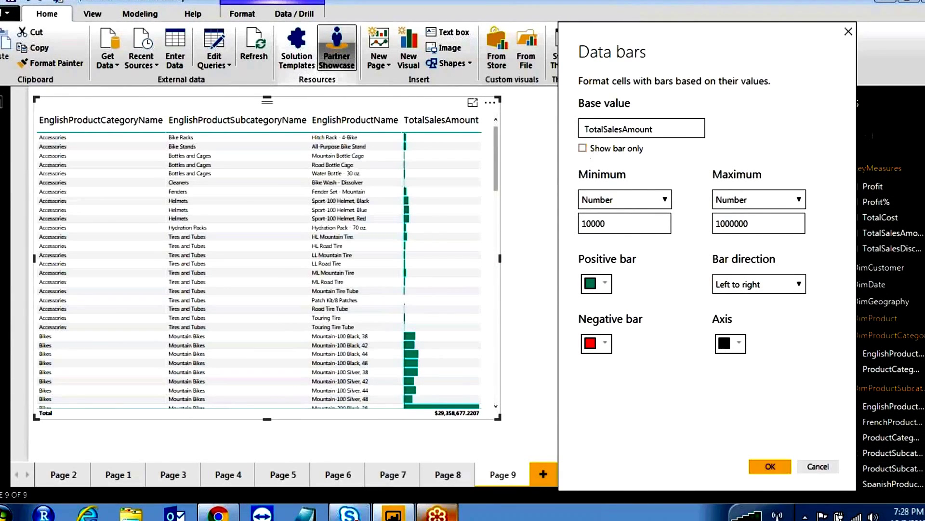
click(762, 292)
click(690, 275)
click(771, 467)
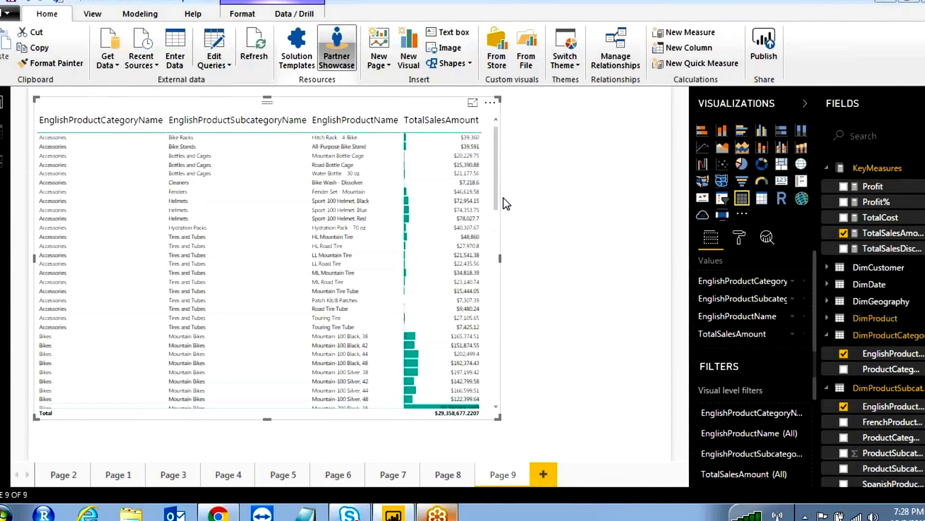
mouse_move(499, 156)
mouse_down()
mouse_move(502, 206)
mouse_move(502, 144)
mouse_up()
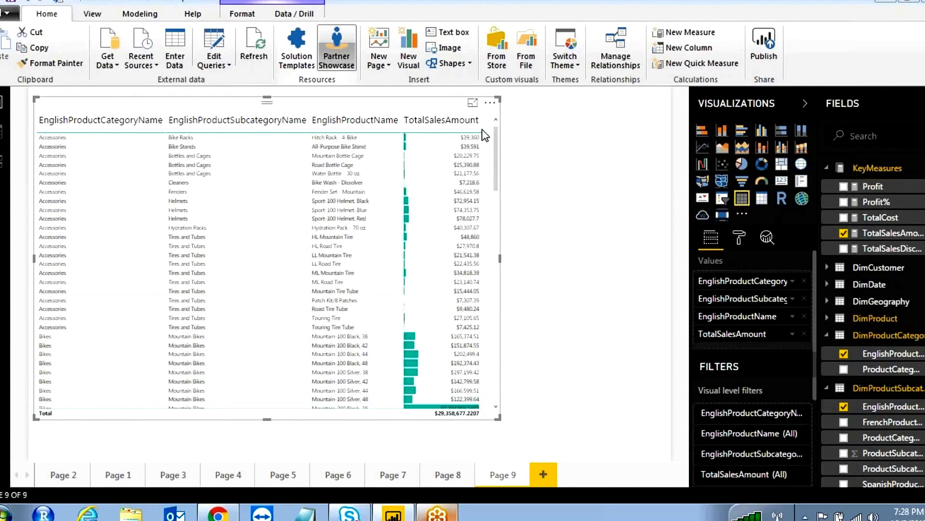